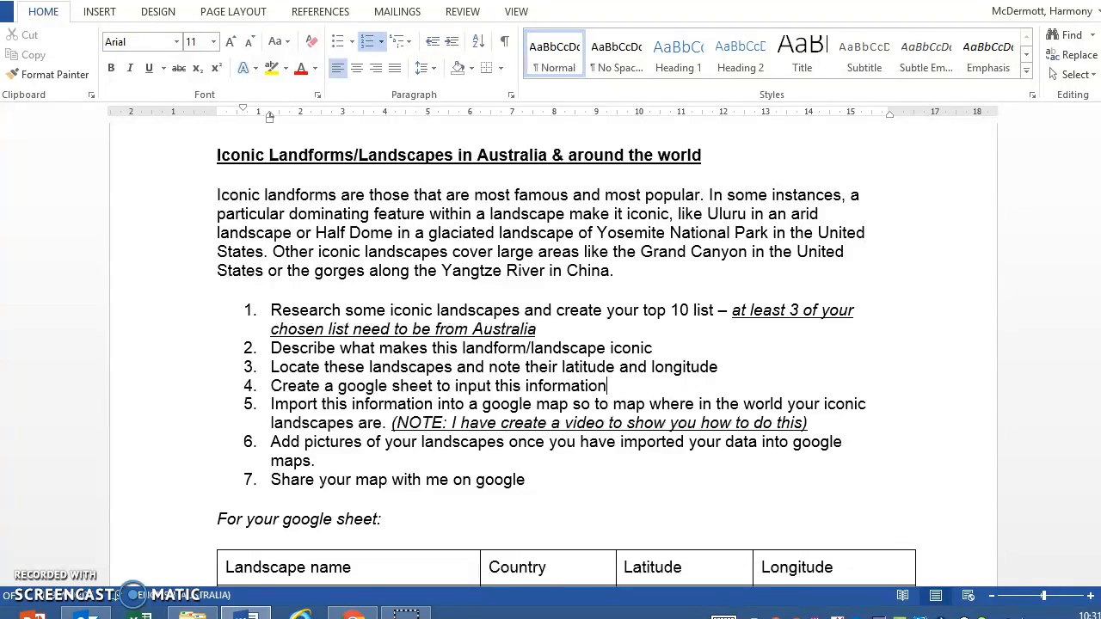
Step: Switch to Google Drive, create a blank Google Sheets spreadsheet in the Landforms & Landscapes folder, and go to the significant landforms spreadsheet
{"action": "left_click", "coordinate": [353, 612]}
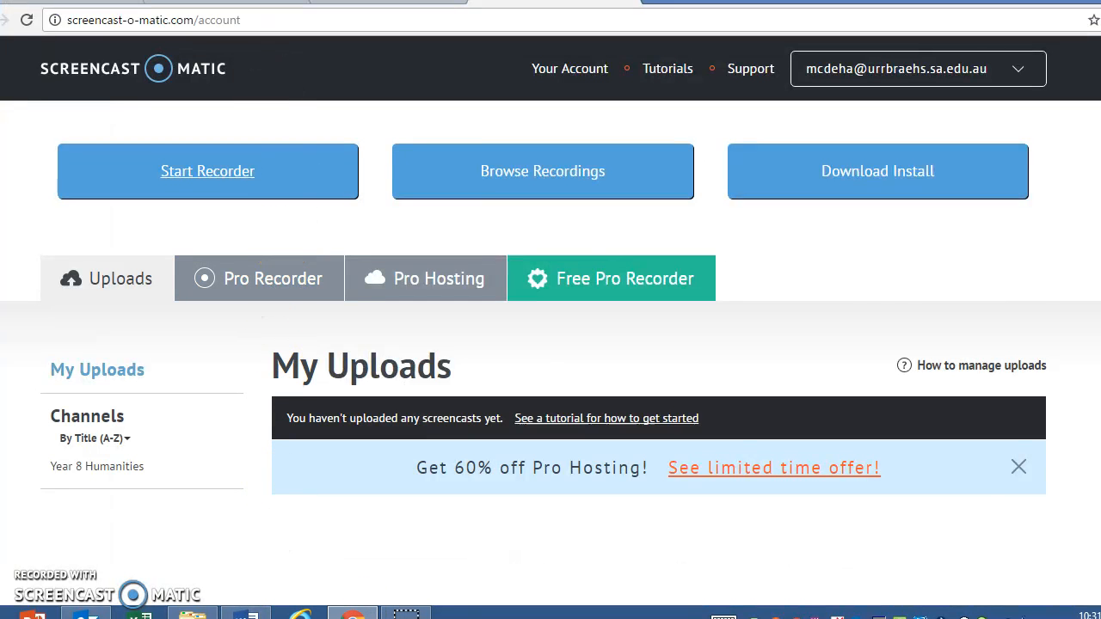
{"action": "left_click", "coordinate": [221, 3]}
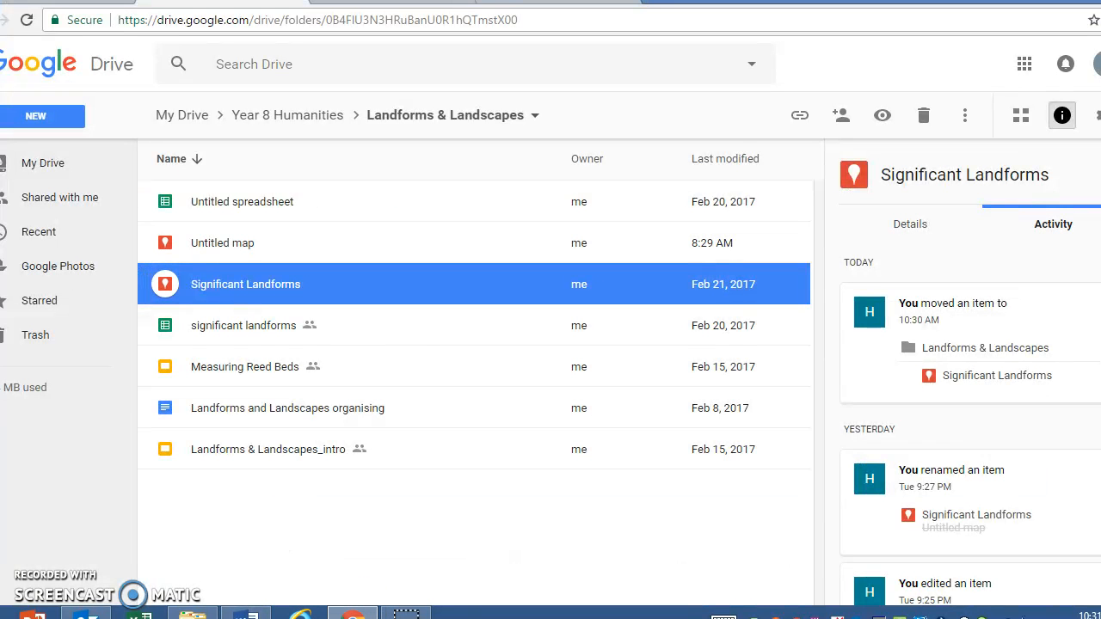
{"action": "left_click", "coordinate": [54, 116]}
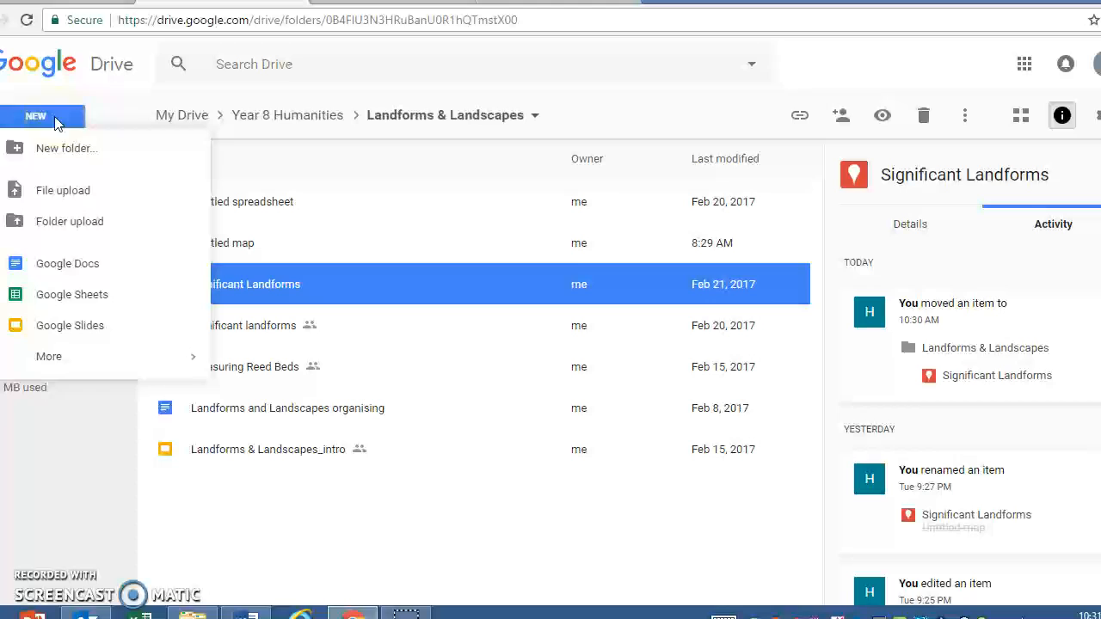
{"action": "left_click", "coordinate": [77, 307]}
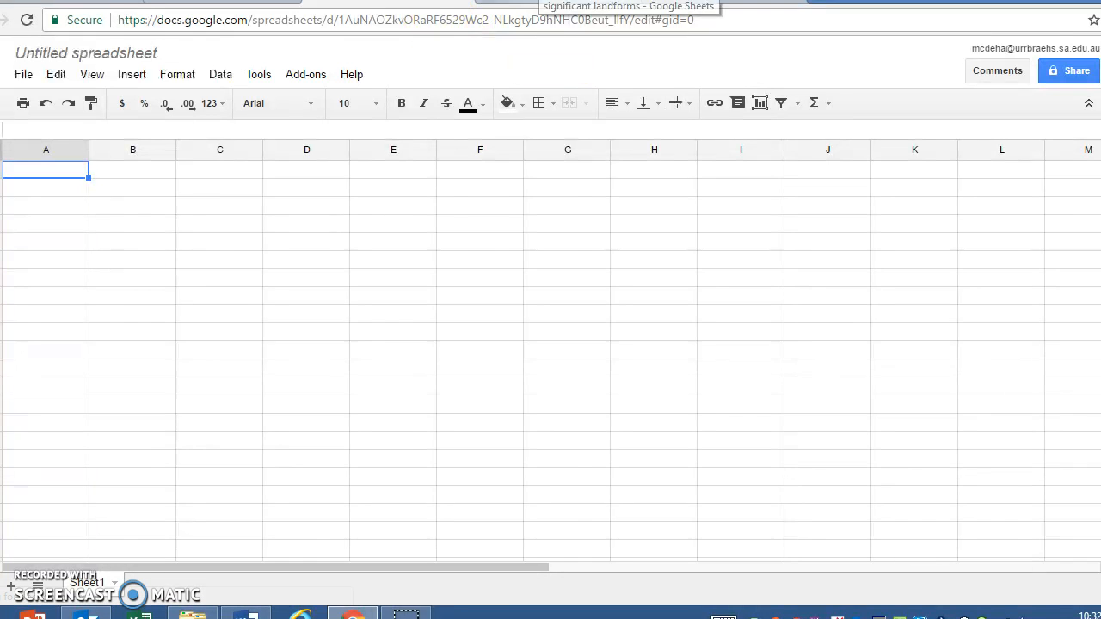
{"action": "left_click", "coordinate": [550, 3]}
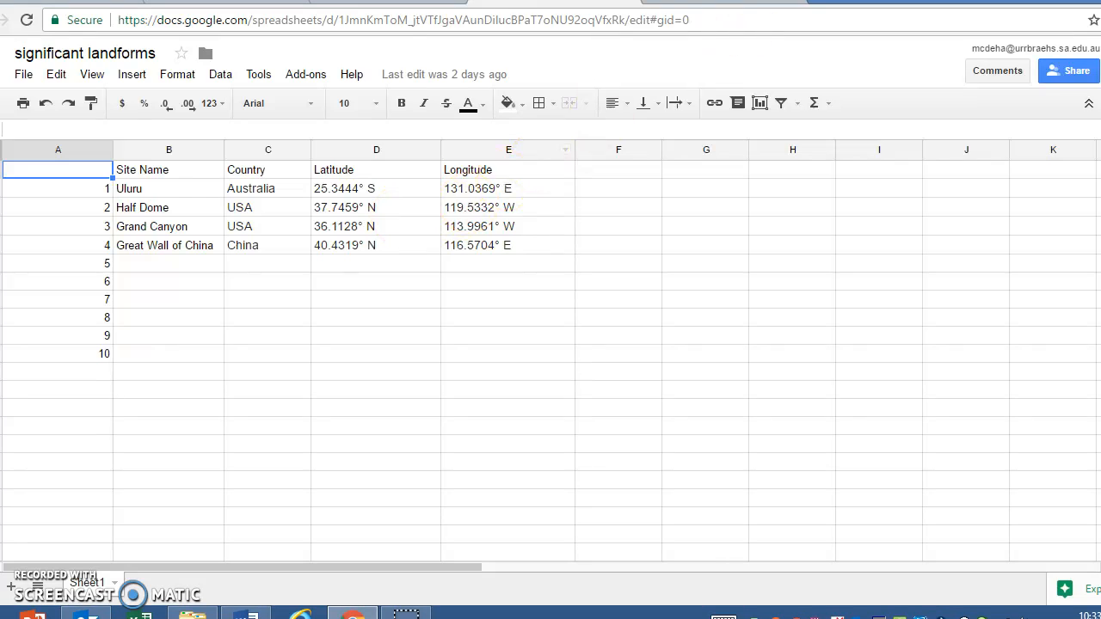
Step: Search Google for "uluru latitude and longitude", select the latitude in the coordinates result, and return to the significant landforms spreadsheet
{"action": "key", "text": "ctrl+t"}
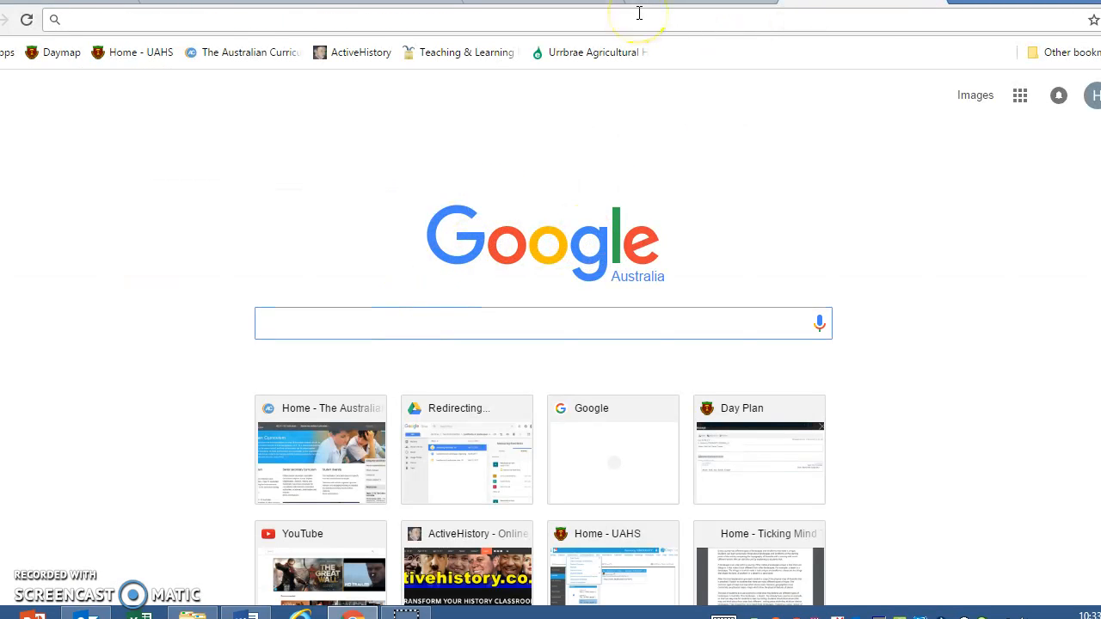
{"action": "type", "text": "ul"}
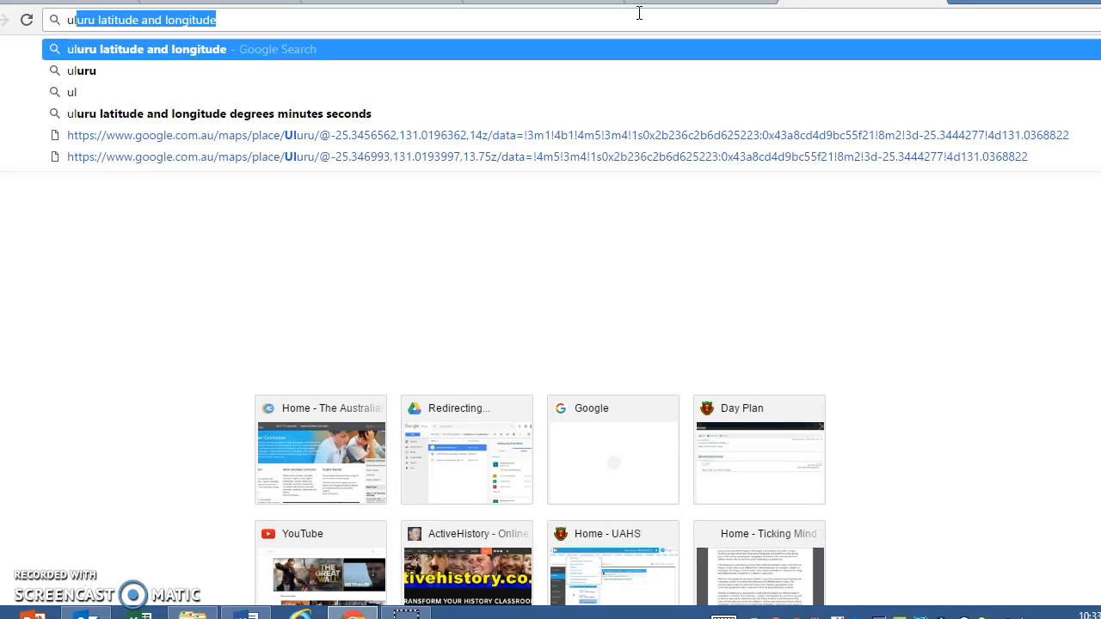
{"action": "key", "text": "Return"}
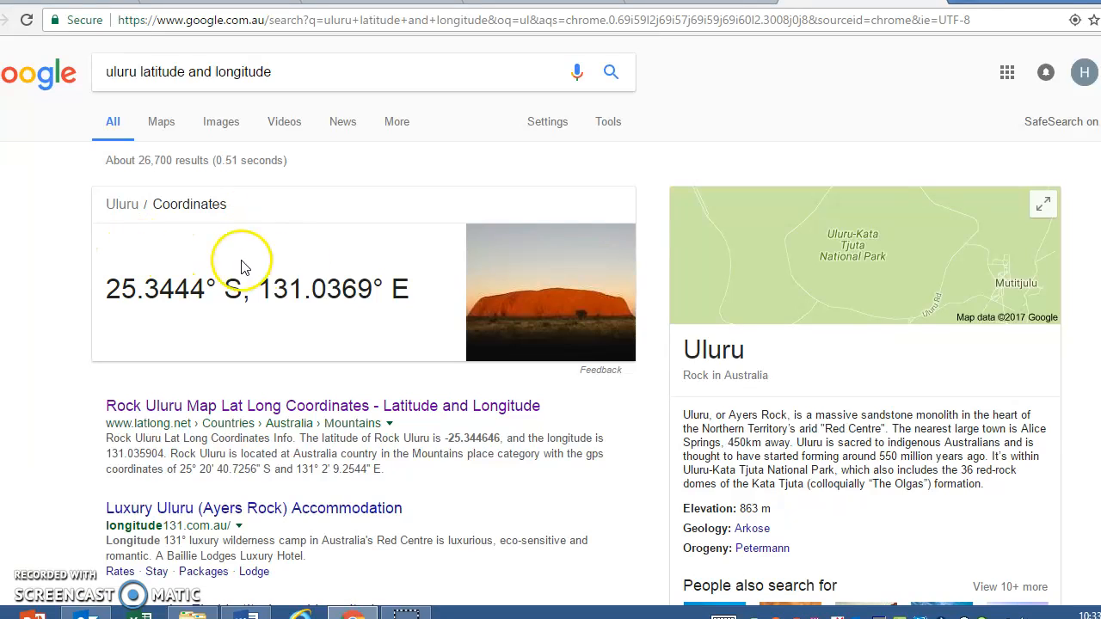
{"action": "left_click_drag", "start_coordinate": [244, 291], "coordinate": [114, 293]}
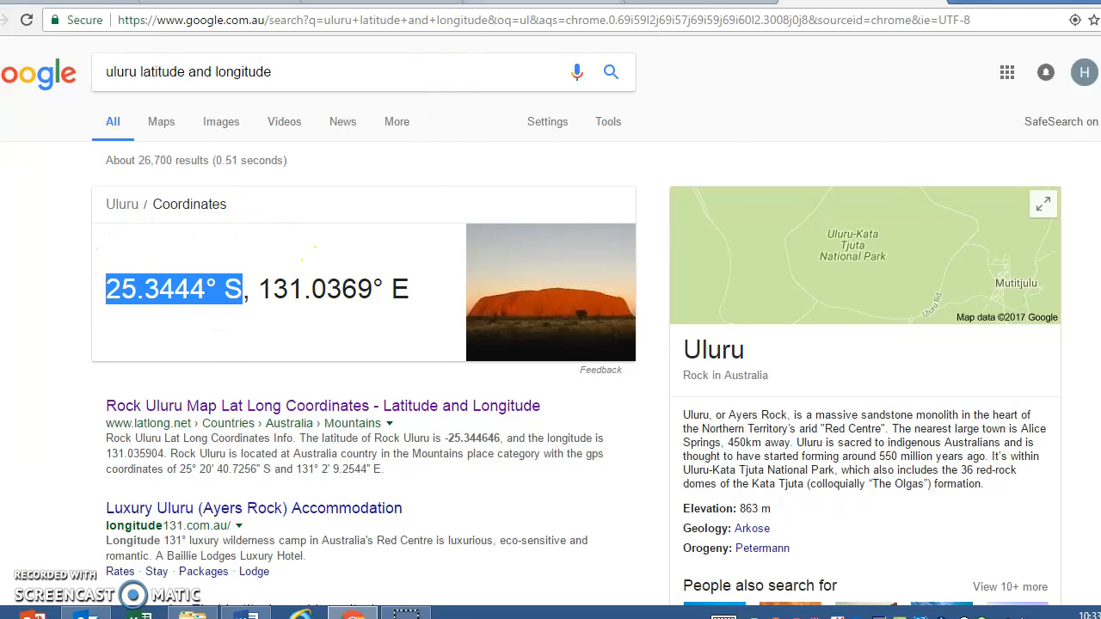
{"action": "left_click", "coordinate": [508, 3]}
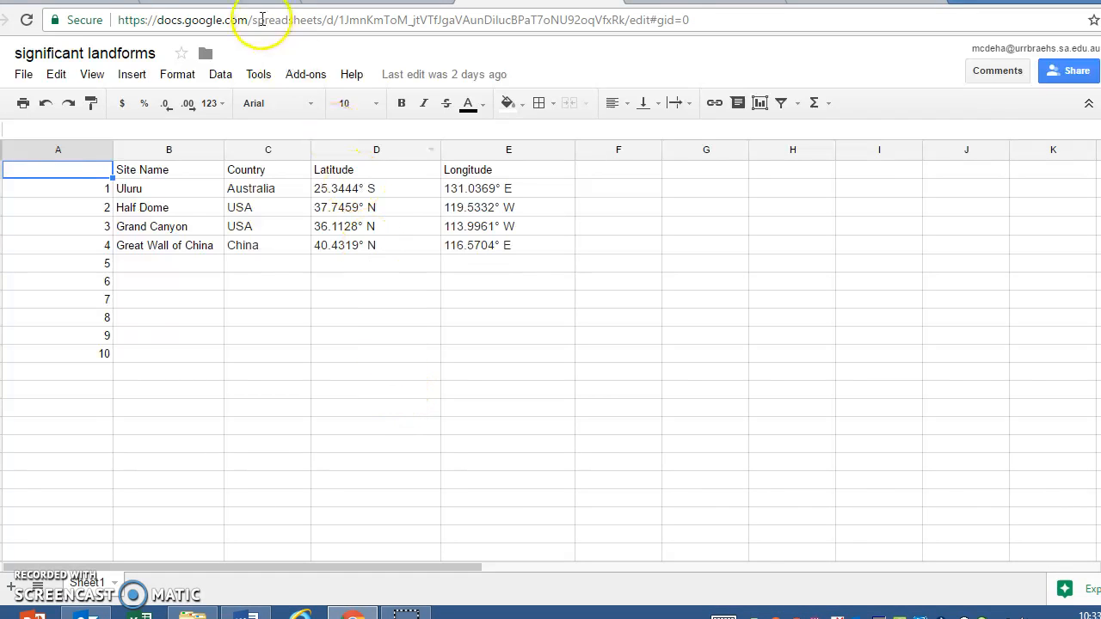
Step: Create a new Google My Maps map from the Landforms & Landscapes folder in Google Drive
{"action": "left_click", "coordinate": [216, 3]}
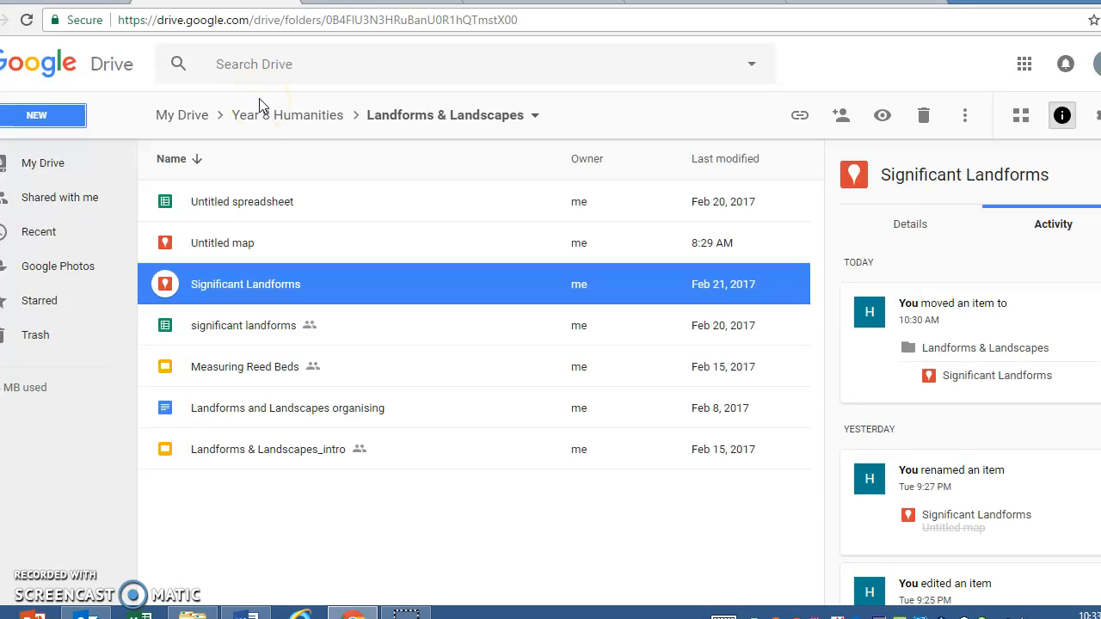
{"action": "left_click", "coordinate": [65, 120]}
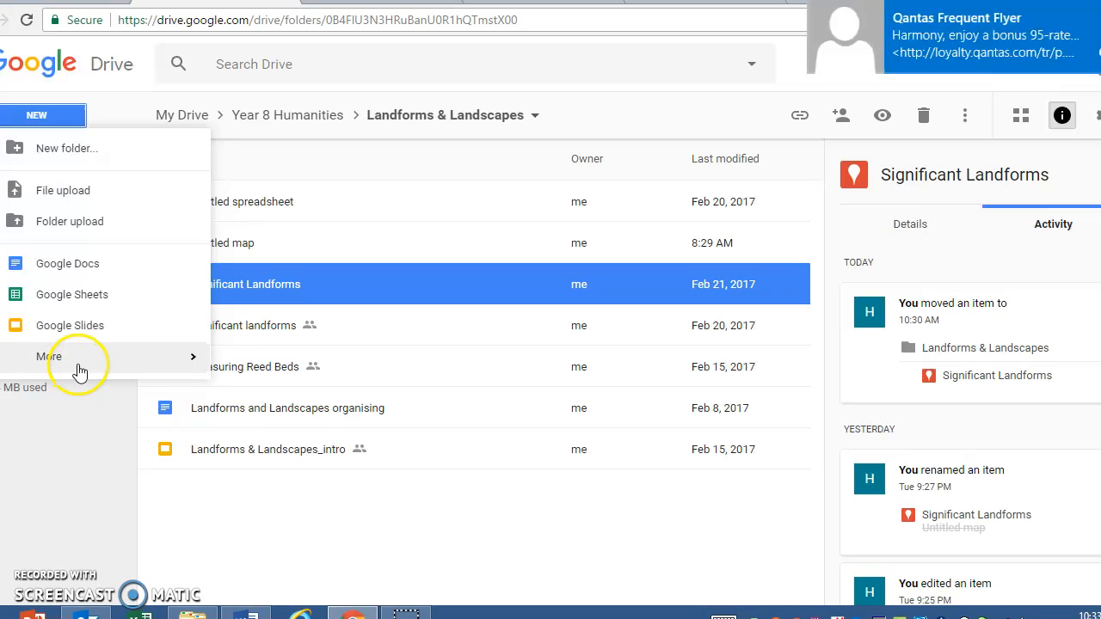
{"action": "mouse_move", "coordinate": [78, 370]}
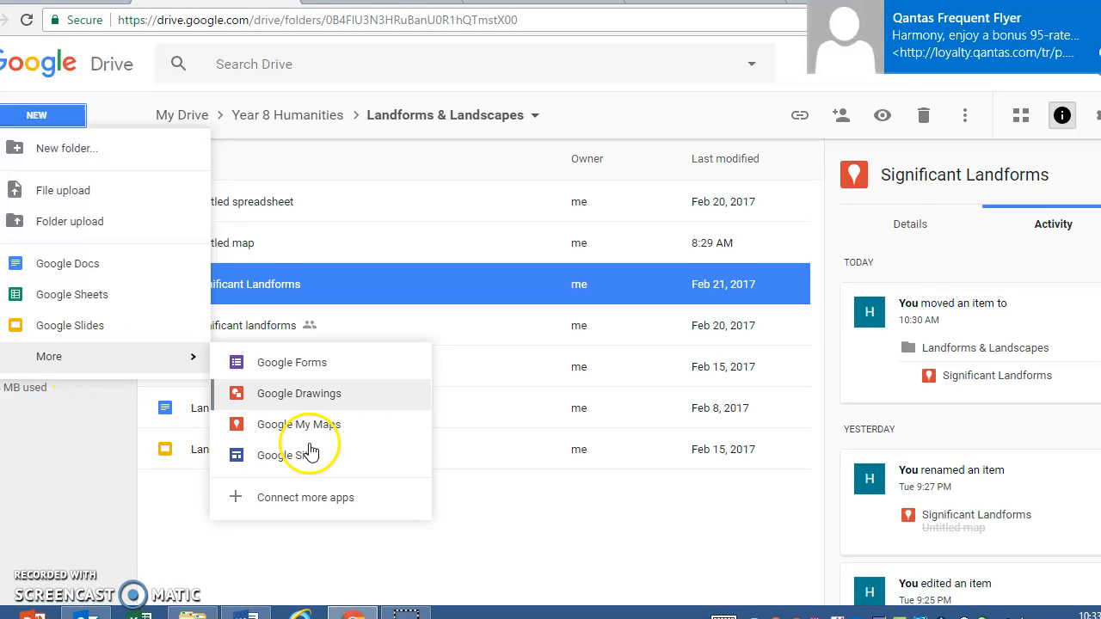
{"action": "left_click", "coordinate": [354, 436]}
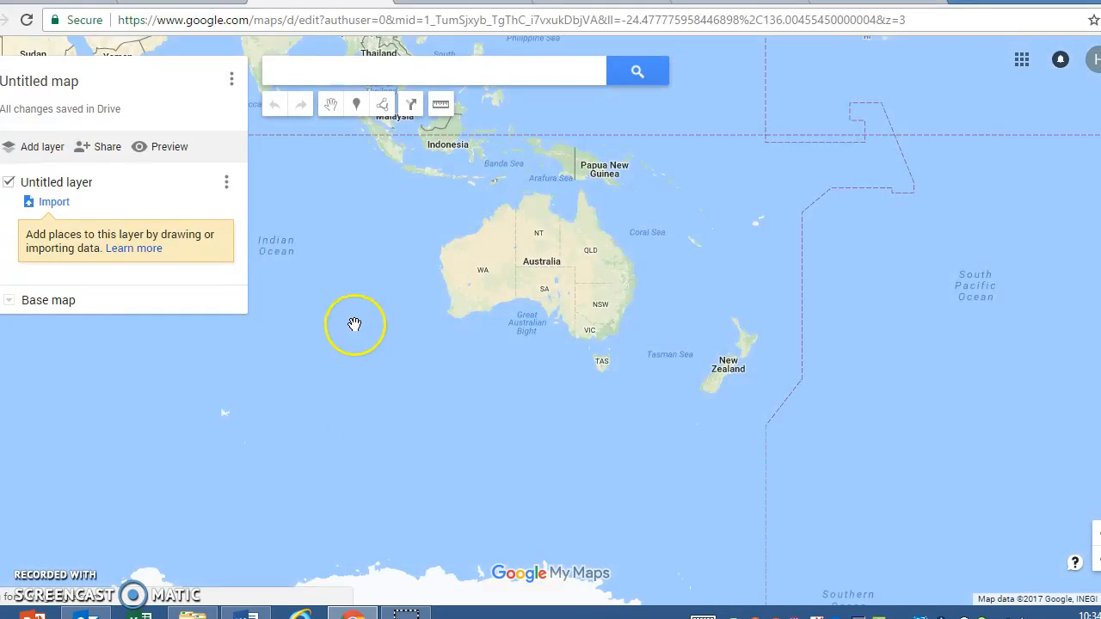
Step: Choose the significant landforms spreadsheet from Google Drive's Year 8 Humanities > Landforms & Landscapes folder for import into the untitled layer
{"action": "left_click_drag", "start_coordinate": [401, 344], "coordinate": [350, 456]}
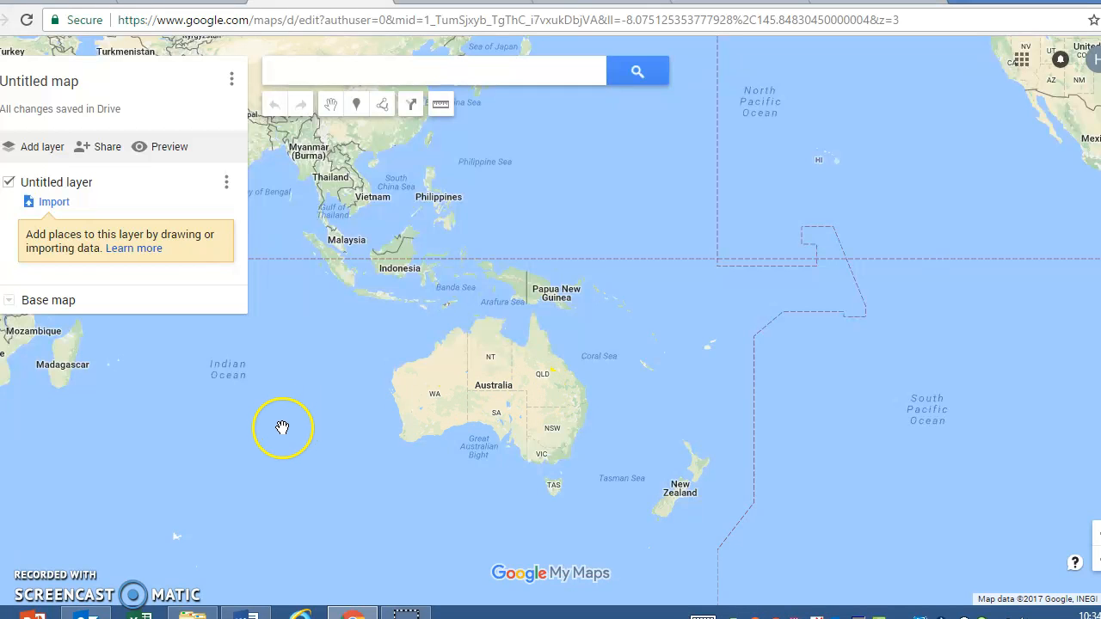
{"action": "left_click", "coordinate": [54, 203]}
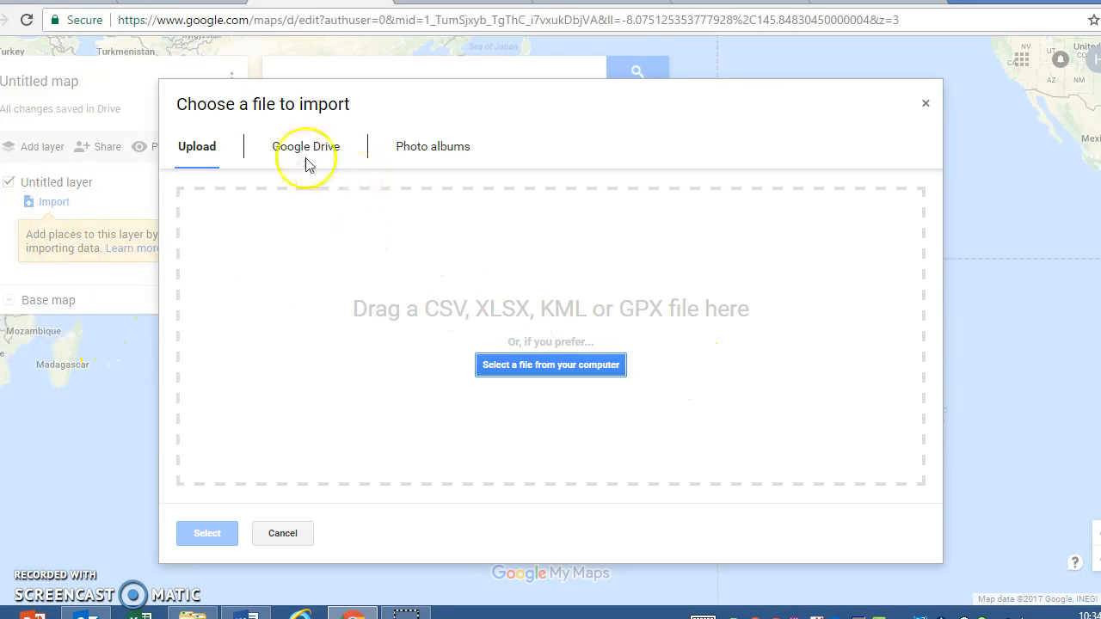
{"action": "left_click", "coordinate": [302, 162]}
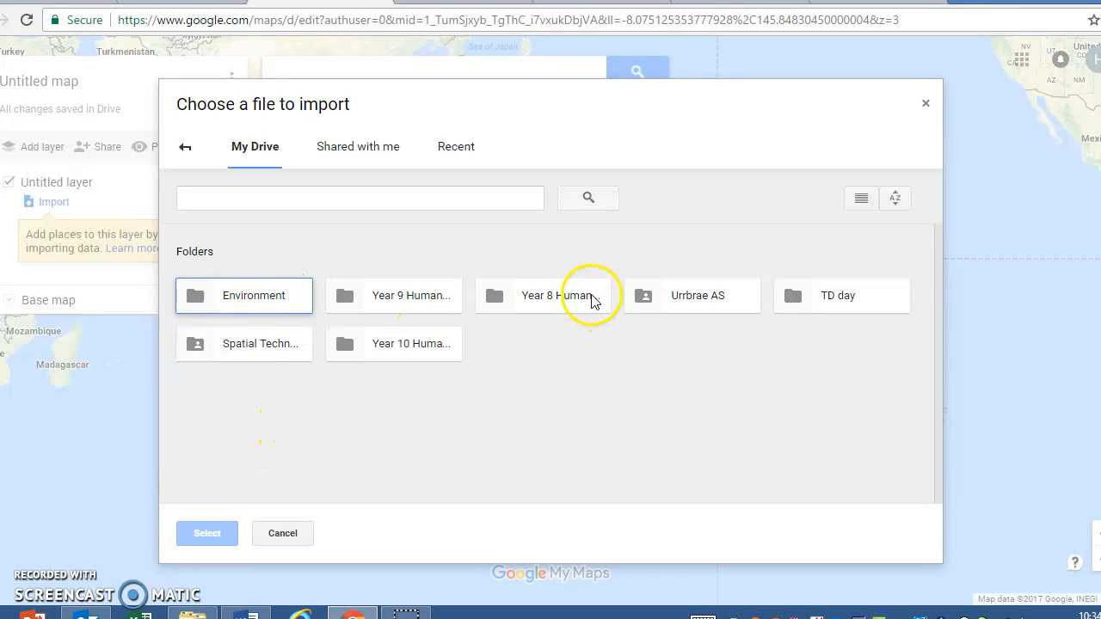
{"action": "double_click", "coordinate": [558, 300]}
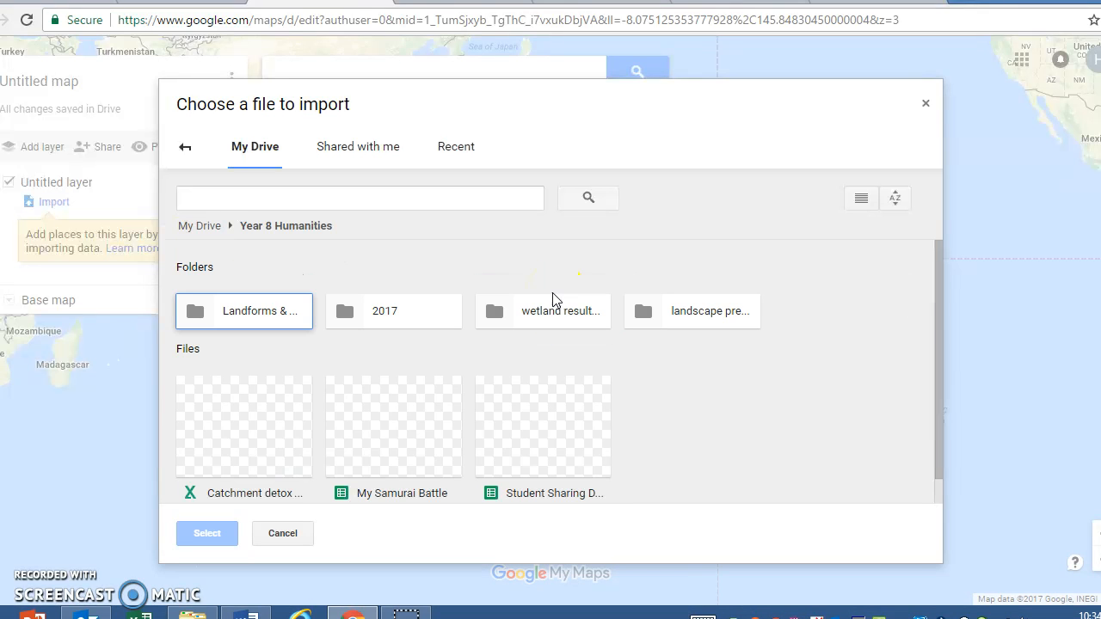
{"action": "double_click", "coordinate": [281, 315]}
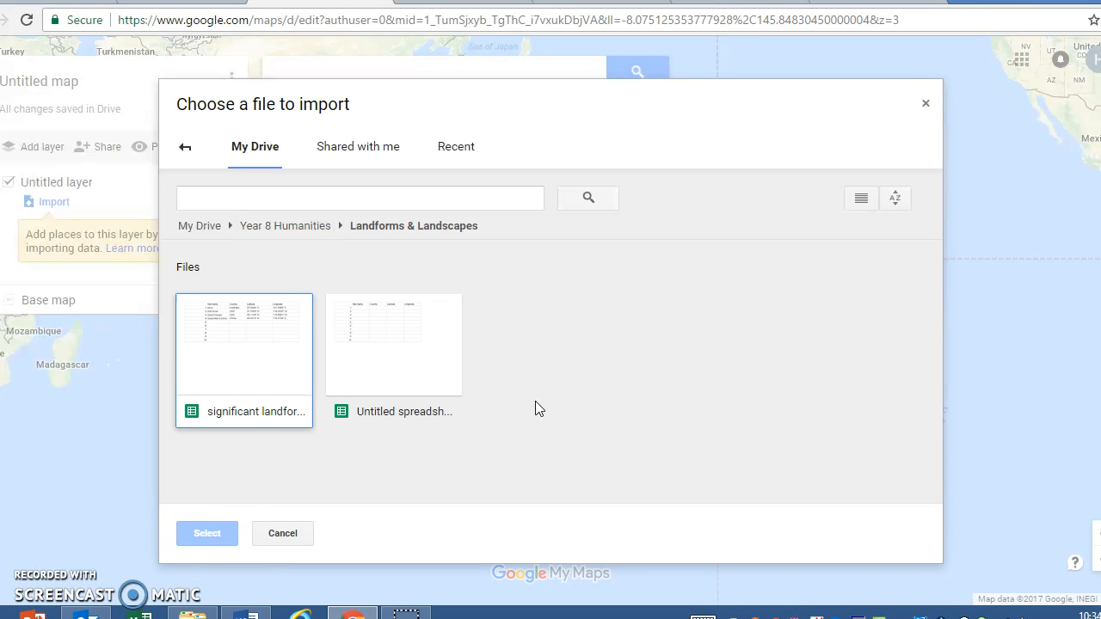
{"action": "left_click", "coordinate": [241, 369]}
{"action": "left_click", "coordinate": [207, 531]}
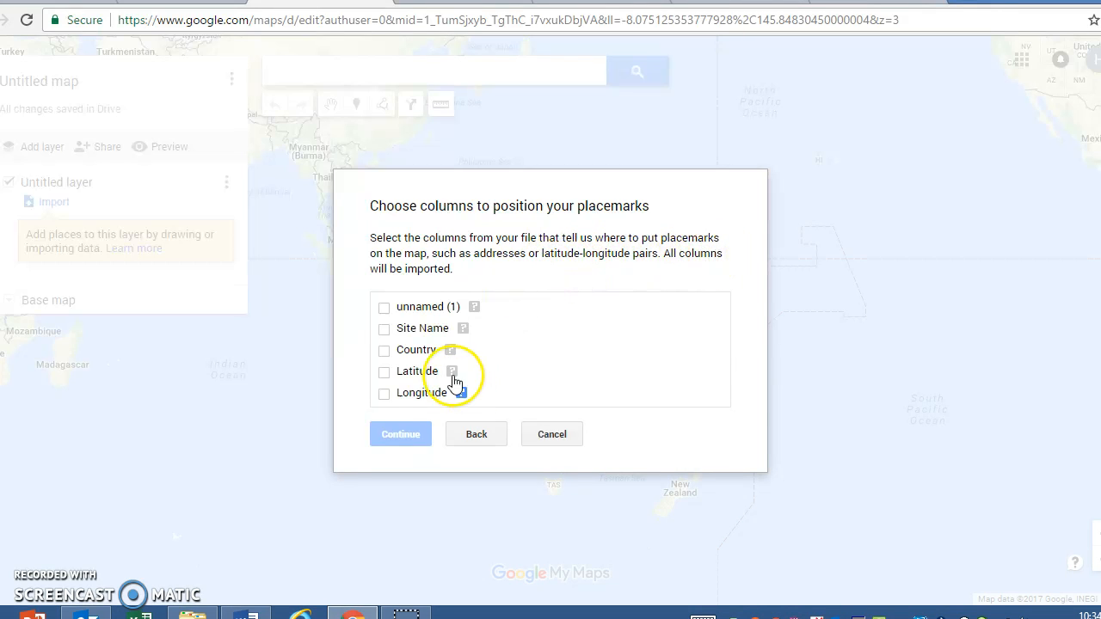
Step: Try to finish the import using Latitude and Longitude to position the placemarks and Site Name as their title
{"action": "left_click", "coordinate": [384, 372]}
{"action": "left_click", "coordinate": [384, 393]}
{"action": "left_click", "coordinate": [400, 435]}
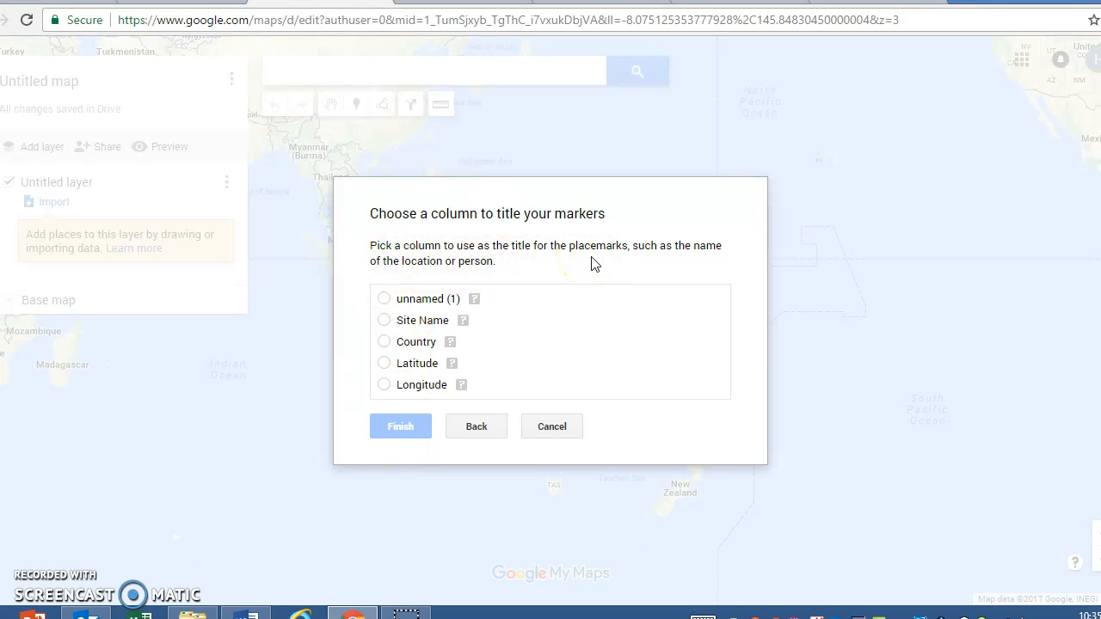
{"action": "left_click", "coordinate": [384, 320]}
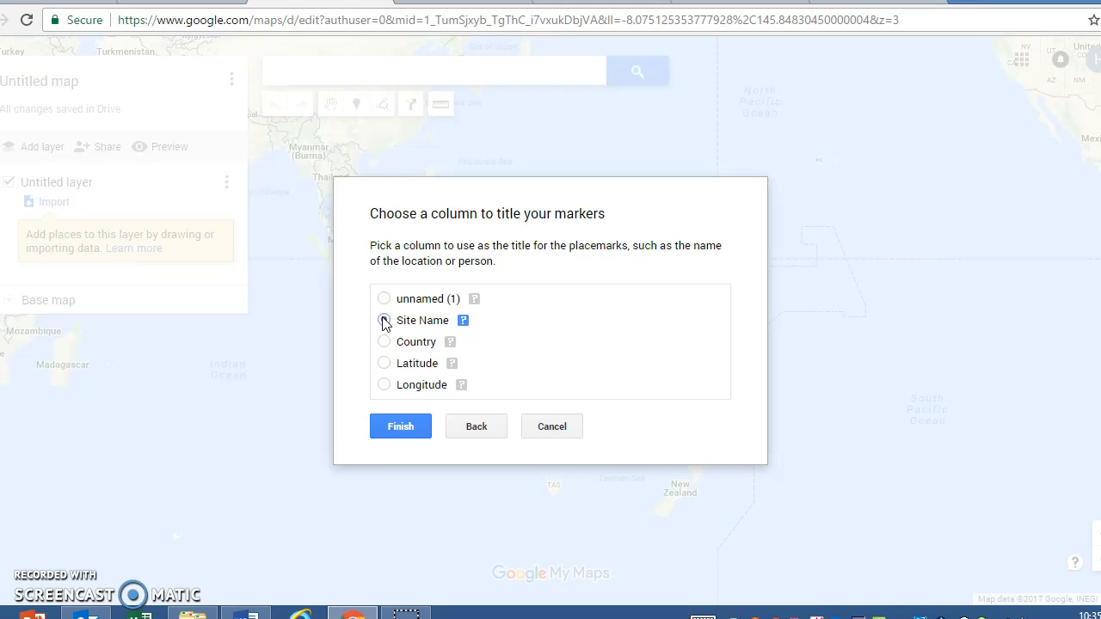
{"action": "left_click", "coordinate": [400, 427]}
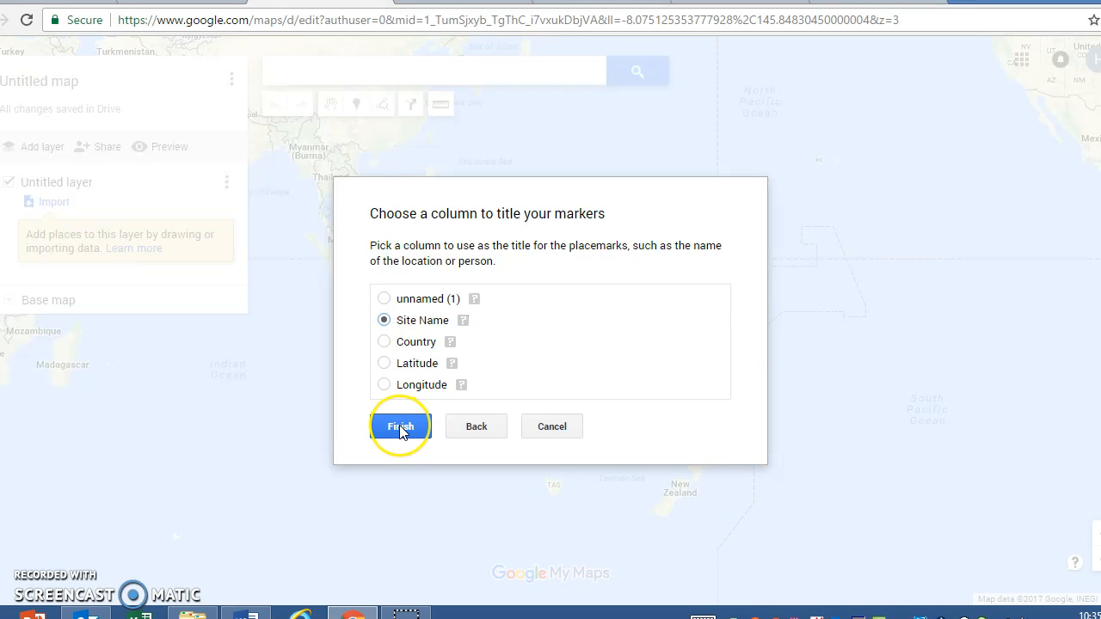
{"action": "left_click", "coordinate": [254, 446]}
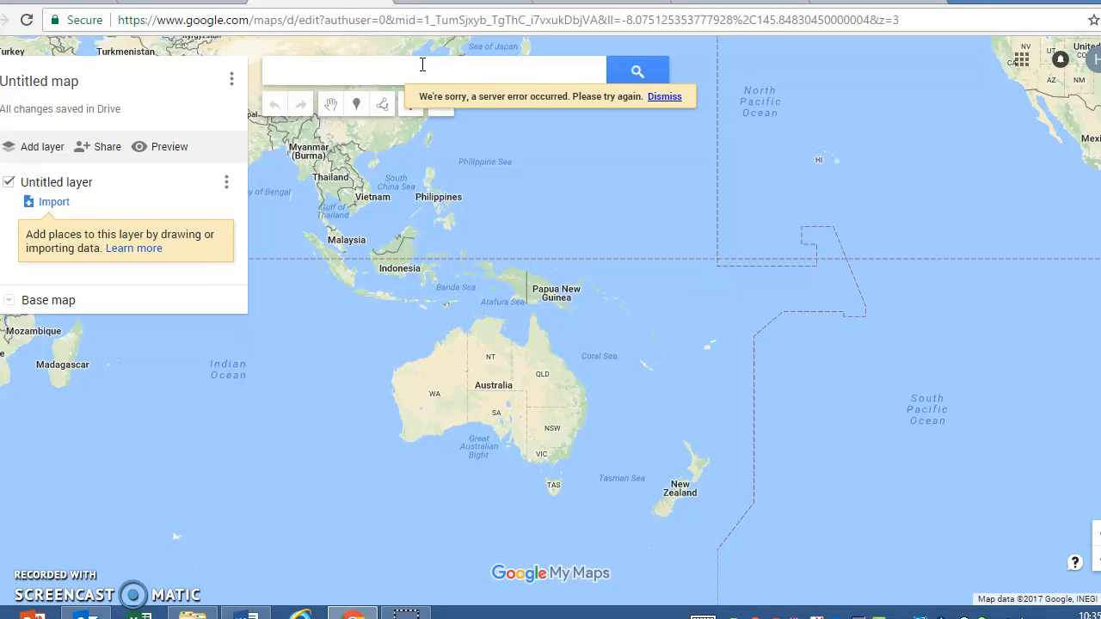
Step: Copy Uluru's latitude and longitude from the significant landforms spreadsheet and search the map for 25.3444° S 131.0369° E
{"action": "left_click", "coordinate": [423, 65]}
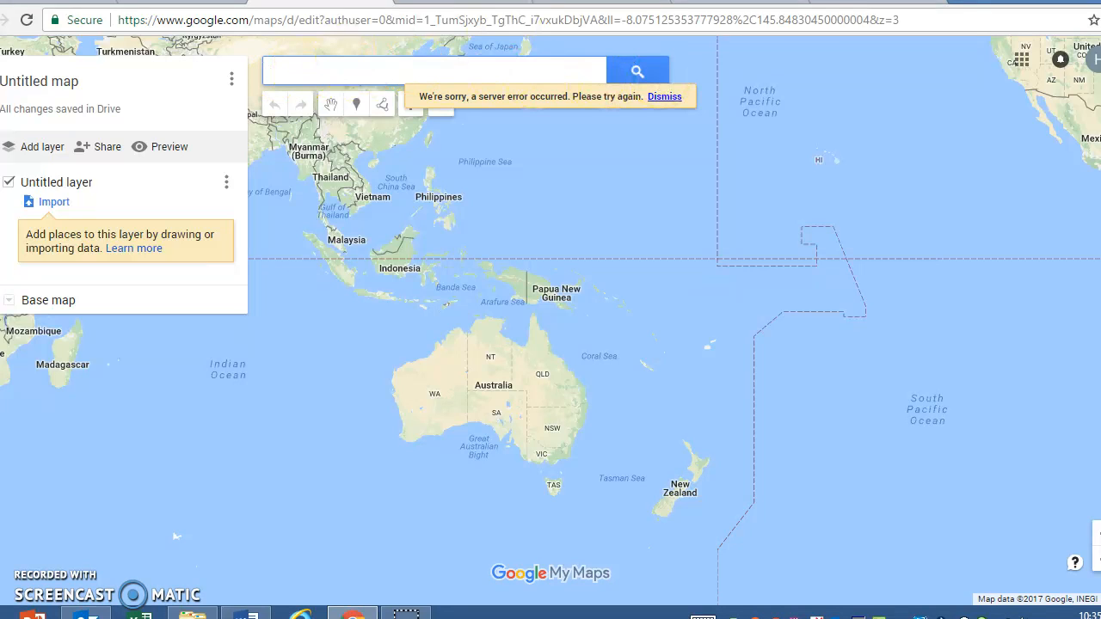
{"action": "left_click", "coordinate": [563, 2]}
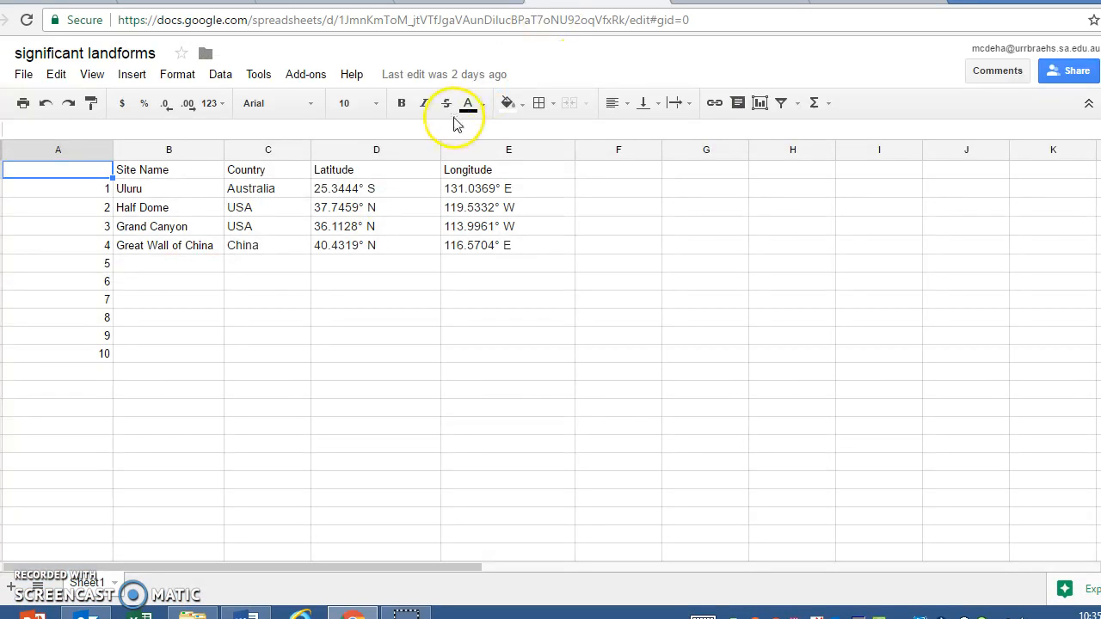
{"action": "left_click_drag", "start_coordinate": [527, 193], "coordinate": [385, 209]}
{"action": "key", "text": "ctrl+c"}
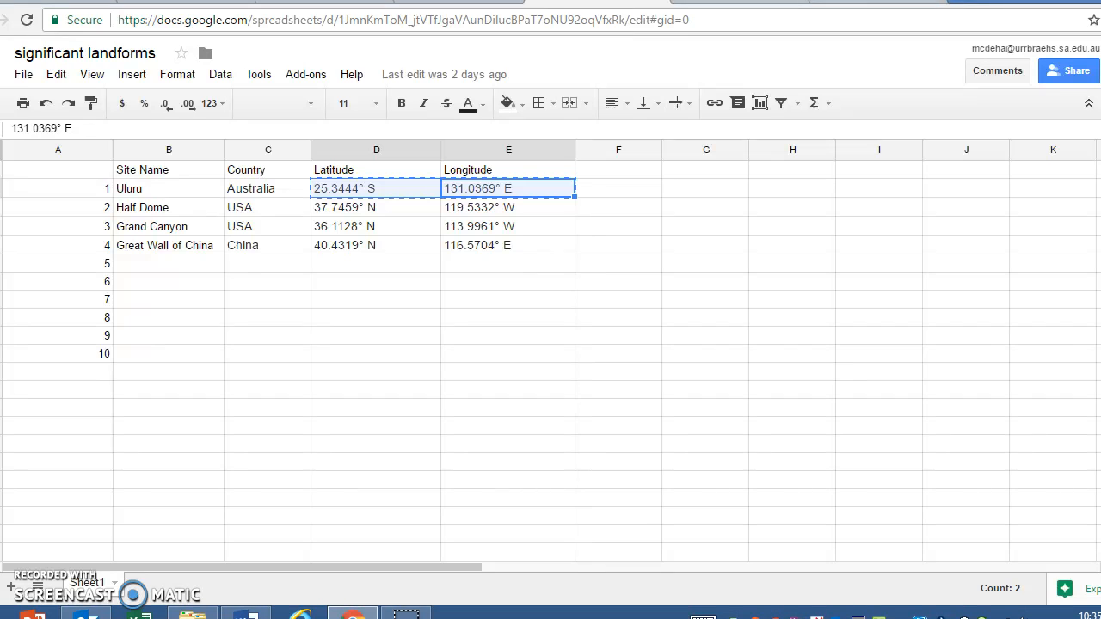
{"action": "left_click", "coordinate": [320, 3]}
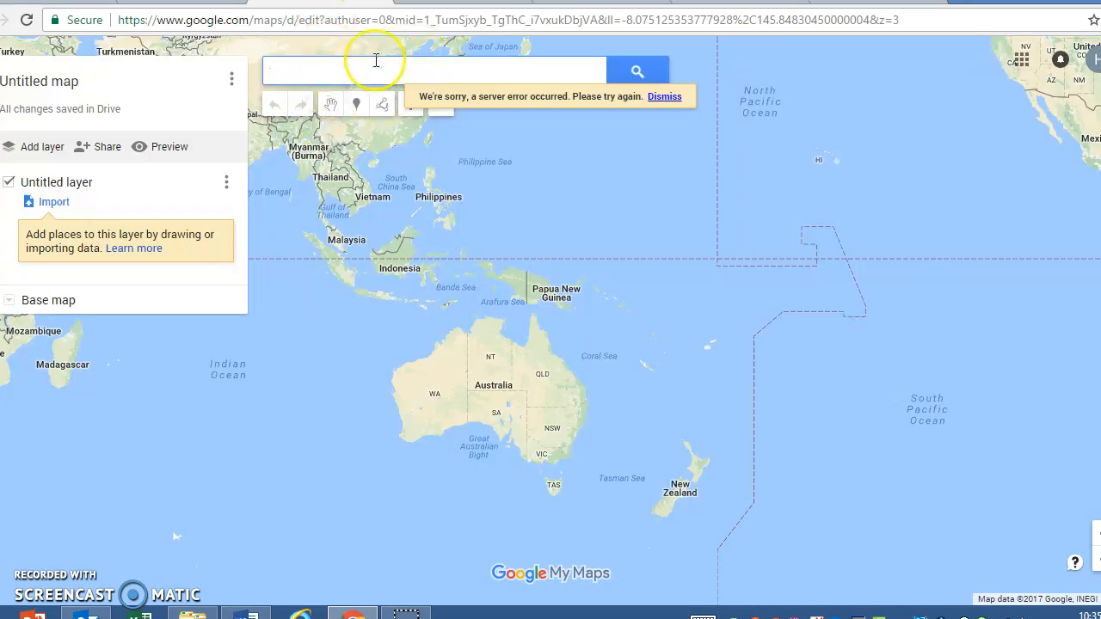
{"action": "key", "text": "ctrl+v"}
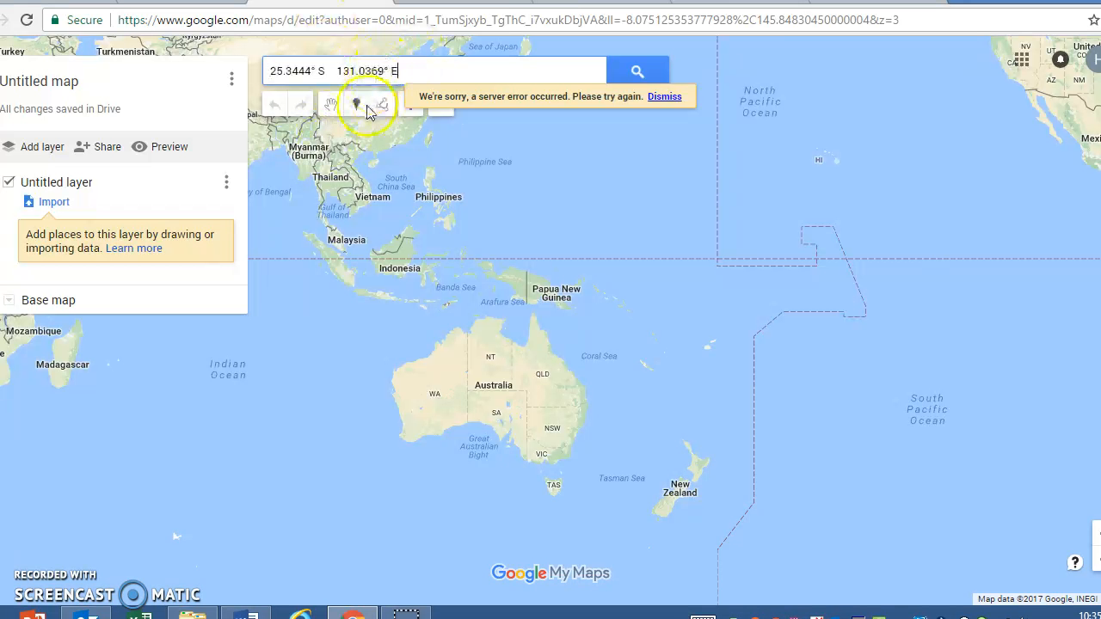
{"action": "left_click", "coordinate": [649, 76]}
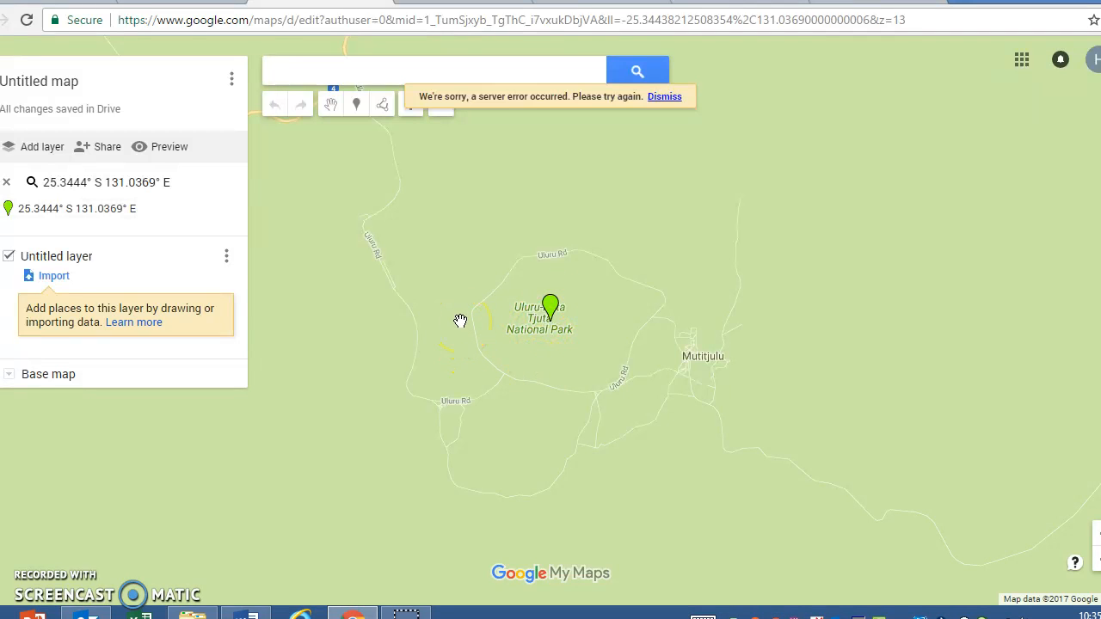
Step: Add the found Uluru location to the map and save its placemark with the description "Uluru - Australia"
{"action": "left_click", "coordinate": [551, 315]}
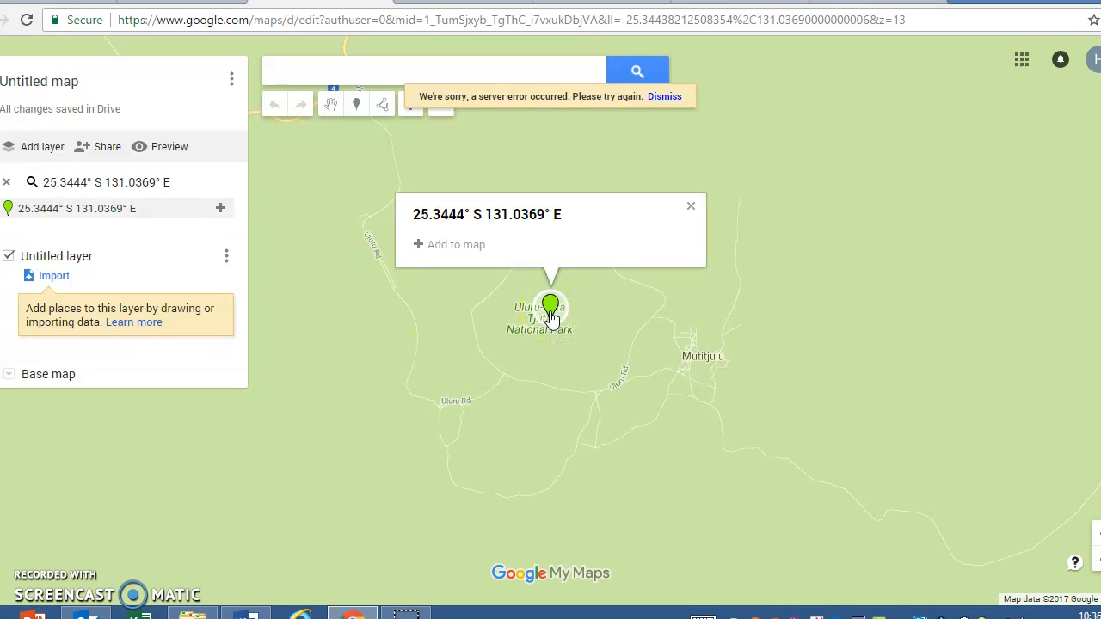
{"action": "left_click", "coordinate": [454, 246]}
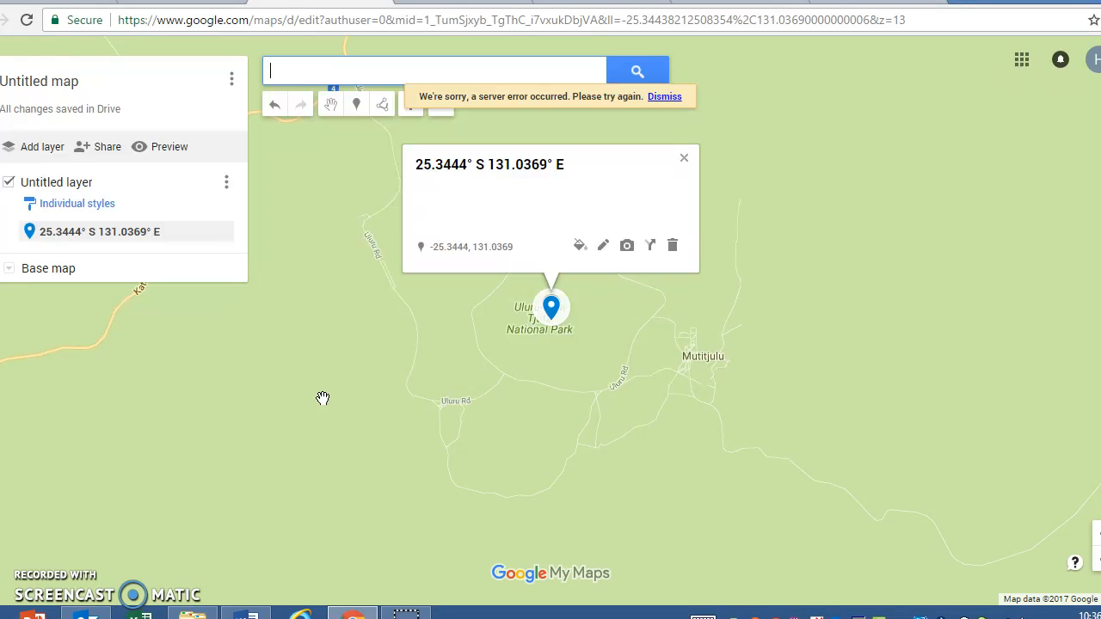
{"action": "left_click", "coordinate": [603, 247]}
{"action": "left_click", "coordinate": [553, 207]}
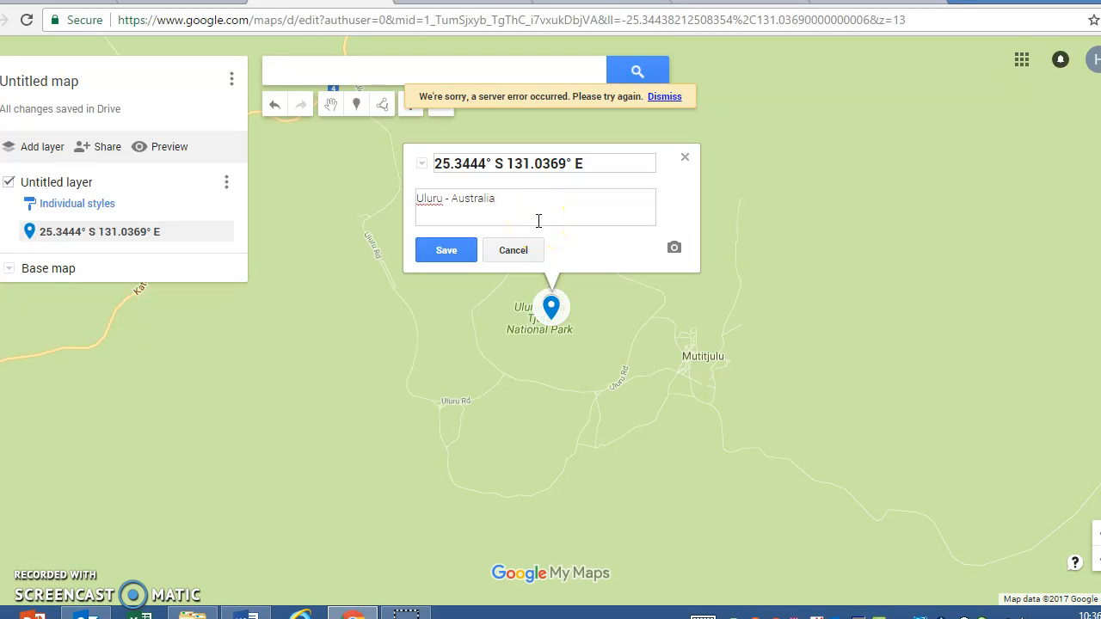
{"action": "left_click", "coordinate": [446, 249]}
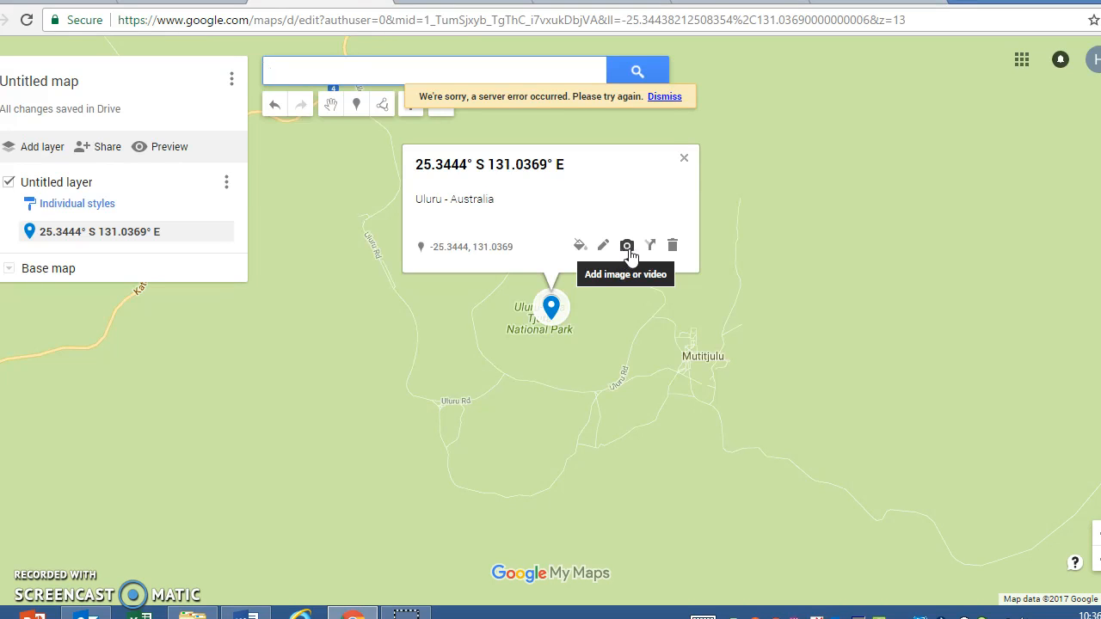
Step: Begin adding a picture by image URL to the Uluru placemark
{"action": "left_click", "coordinate": [626, 247]}
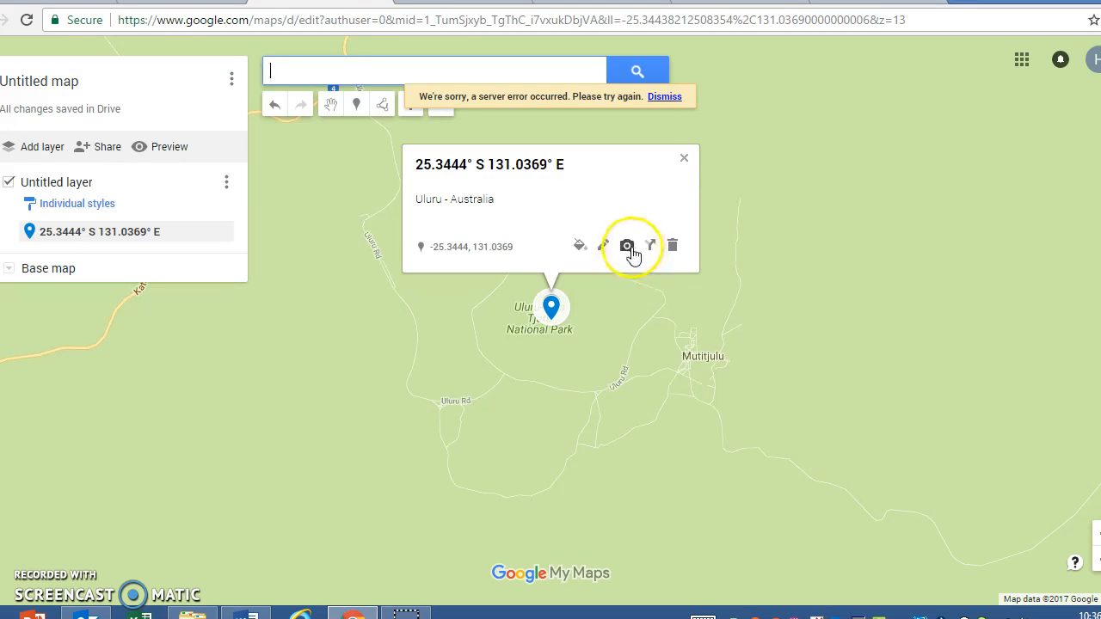
{"action": "left_click", "coordinate": [553, 370]}
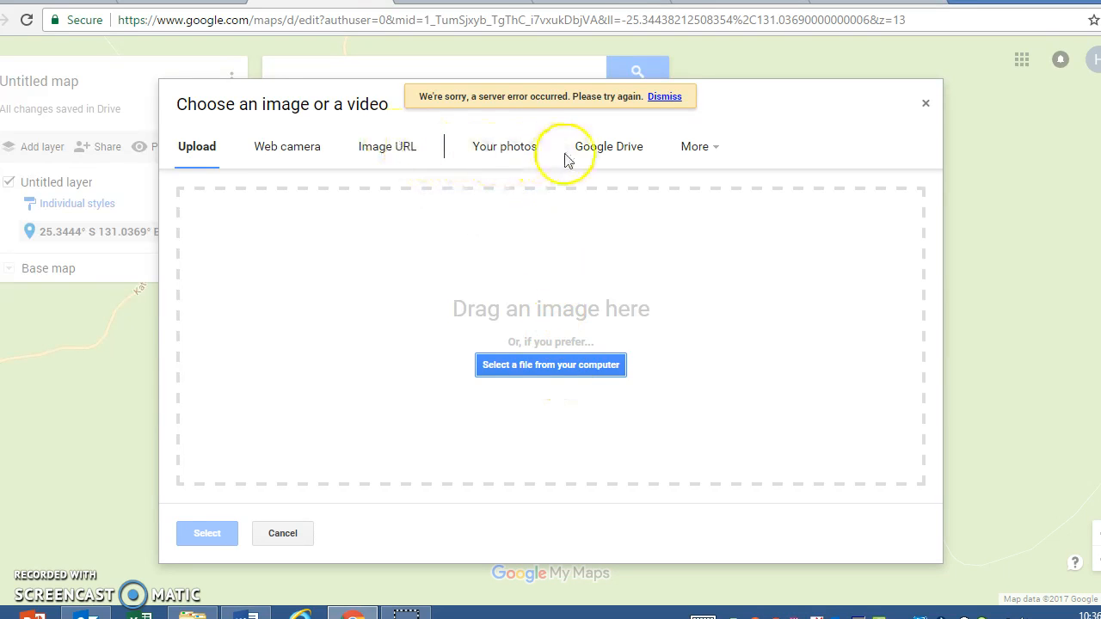
{"action": "left_click", "coordinate": [408, 151]}
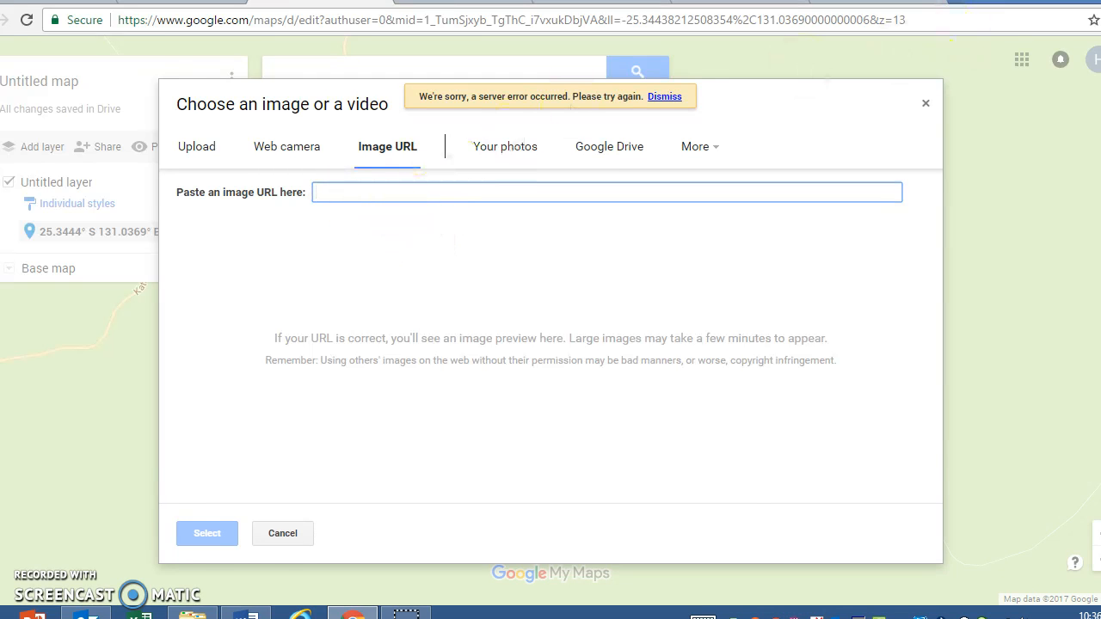
Step: Run a Google Images search for "uluru" in the existing Uluru search results
{"action": "left_click", "coordinate": [860, 3]}
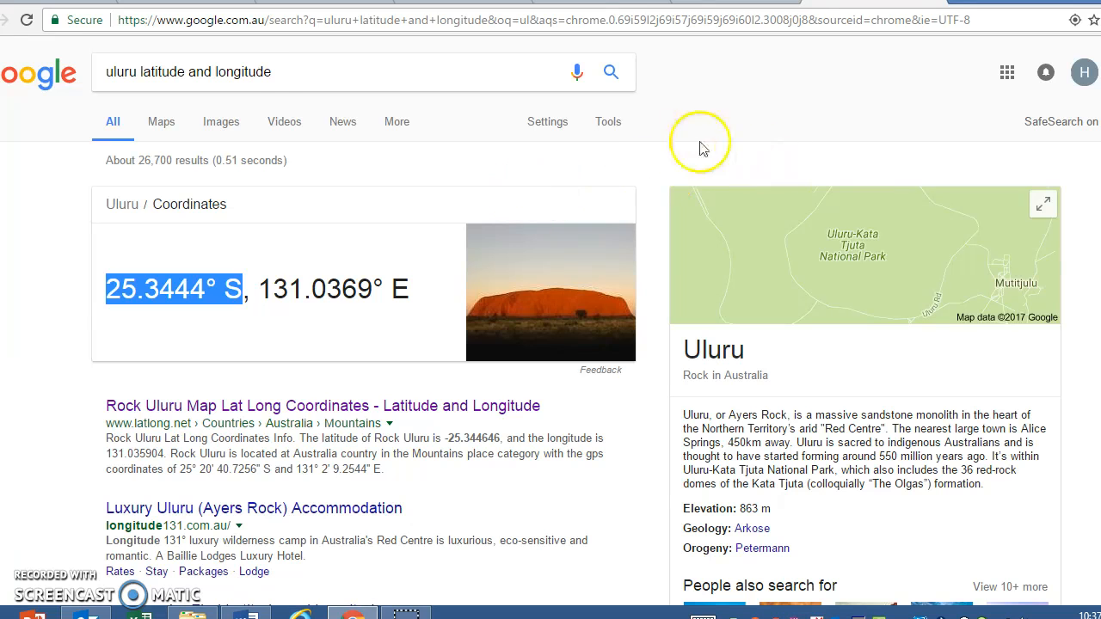
{"action": "left_click", "coordinate": [221, 122]}
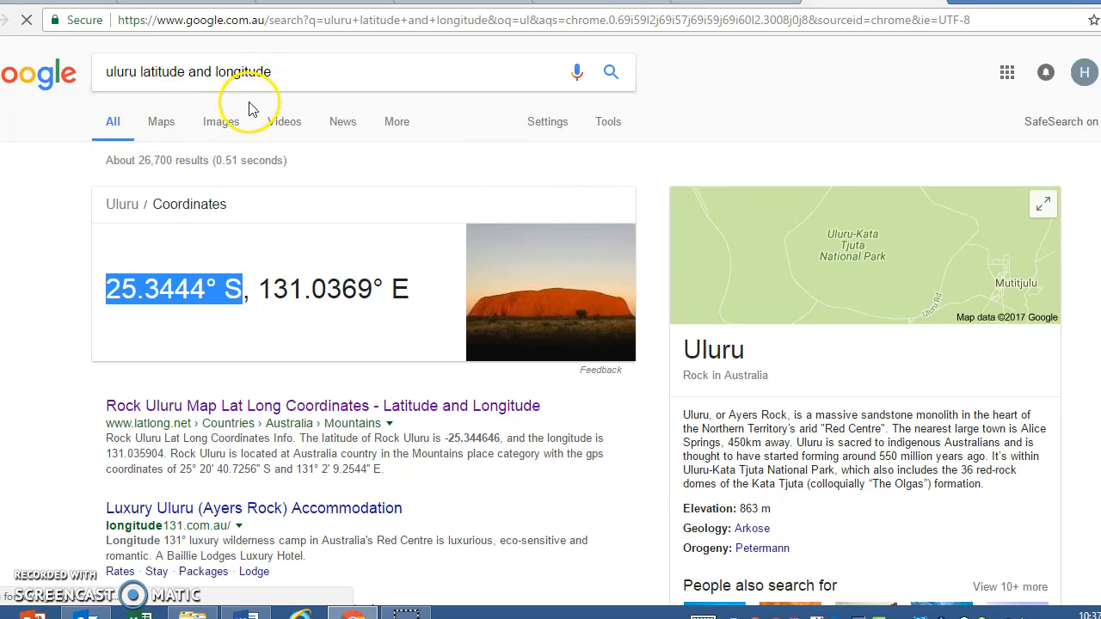
{"action": "left_click_drag", "start_coordinate": [273, 72], "coordinate": [142, 60]}
{"action": "key", "text": "BackSpace"}
{"action": "key", "text": "Return"}
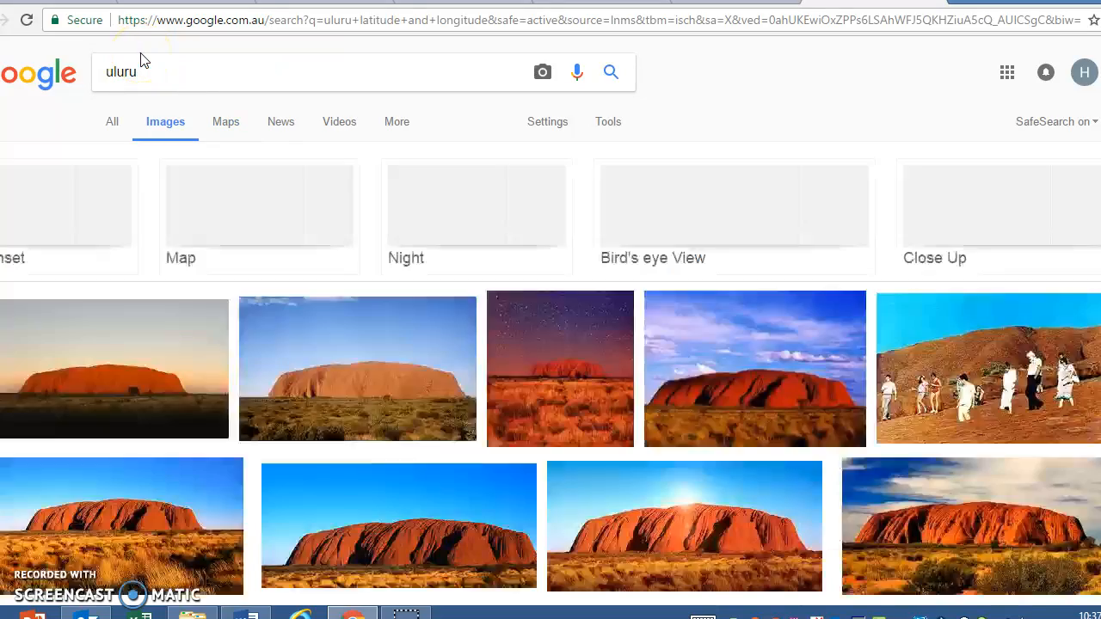
Step: Open the full-size Uluru sunset picture from limelightmagazine.com.au and copy its image address
{"action": "scroll", "coordinate": [491, 381], "scroll_direction": "down", "scroll_amount": 4}
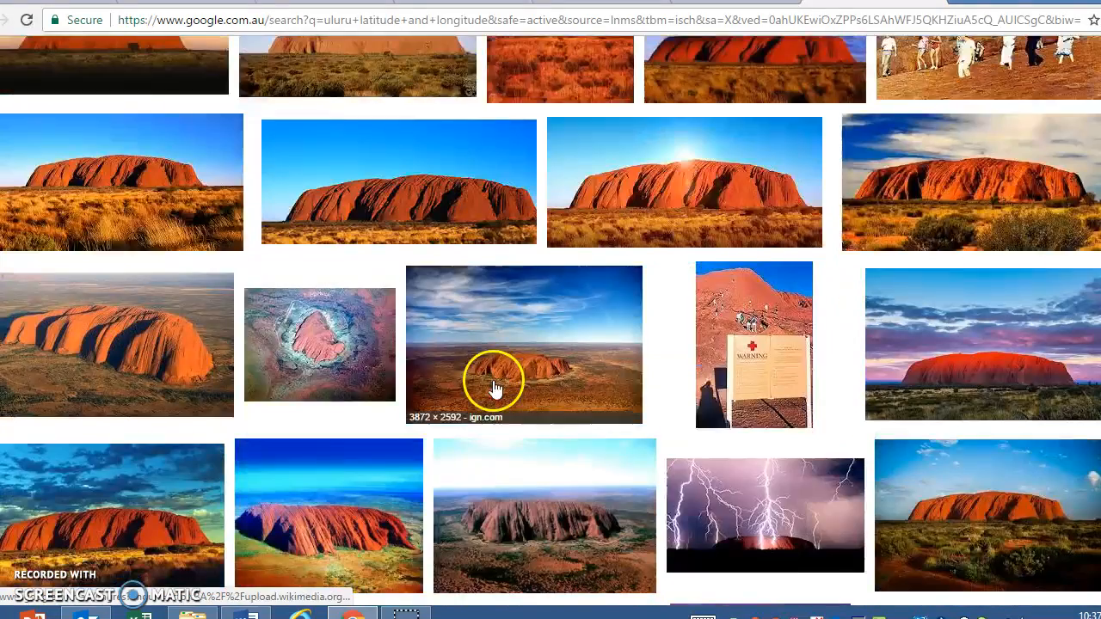
{"action": "scroll", "coordinate": [766, 407], "scroll_direction": "down", "scroll_amount": 1}
{"action": "left_click", "coordinate": [990, 287]}
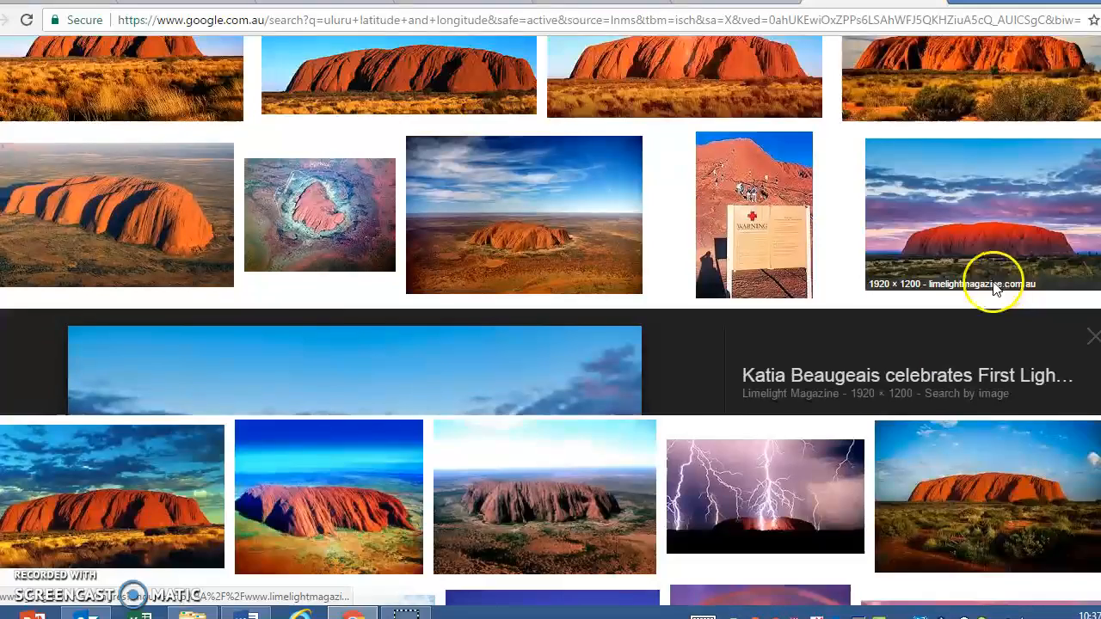
{"action": "left_click", "coordinate": [828, 293]}
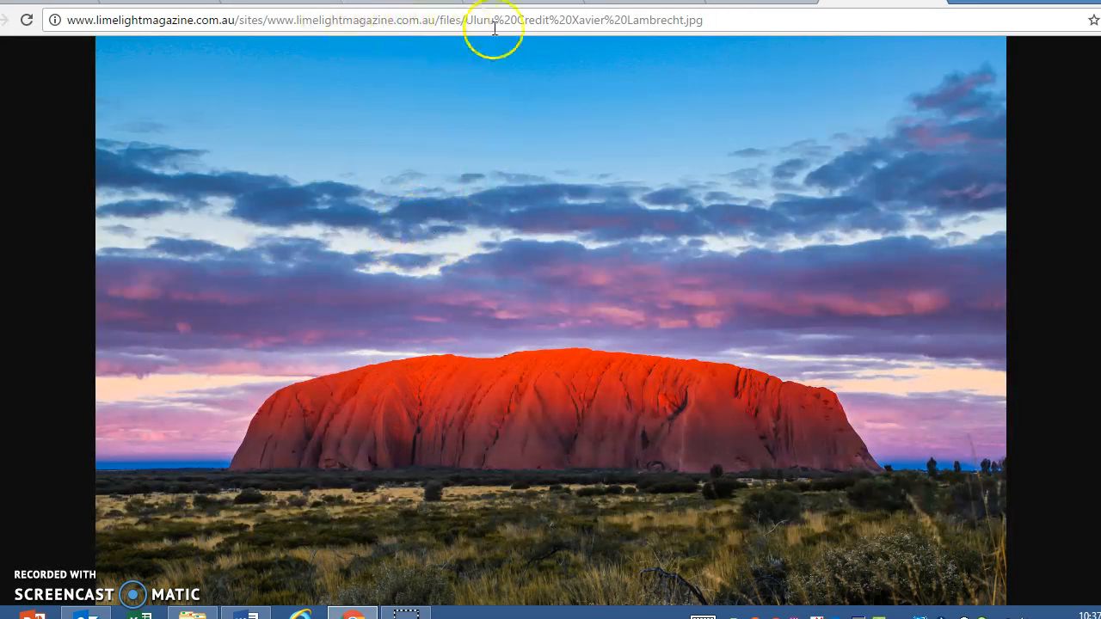
{"action": "left_click", "coordinate": [730, 24]}
{"action": "key", "text": "ctrl+c"}
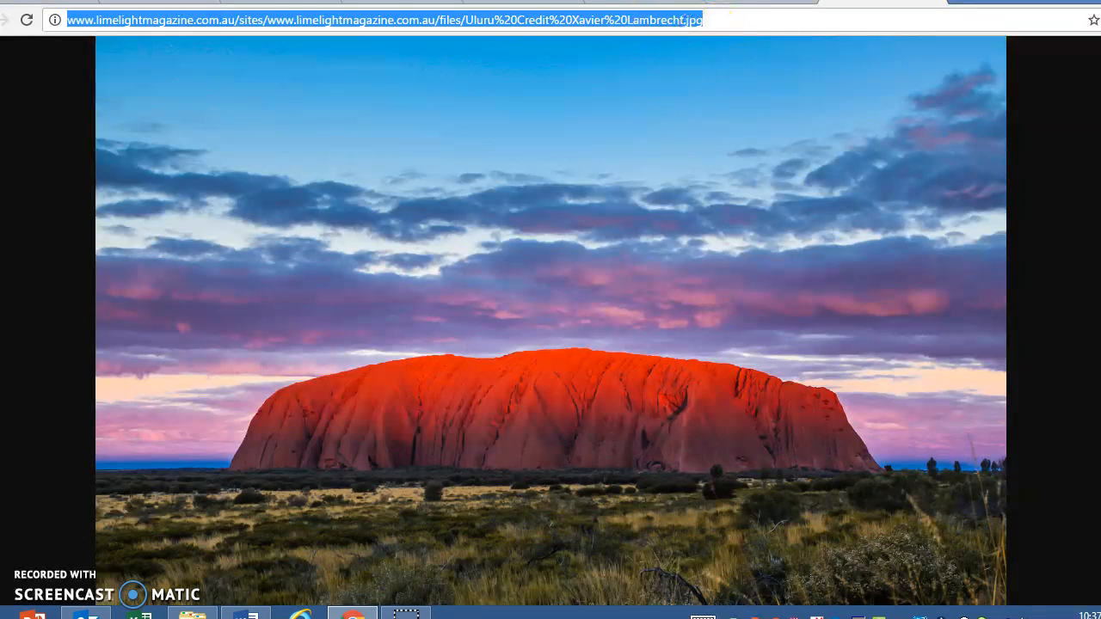
Step: Try to attach the picture to the Uluru placemark using the copied image URL and save the placemark
{"action": "left_click", "coordinate": [314, 3]}
{"action": "key", "text": "ctrl+v"}
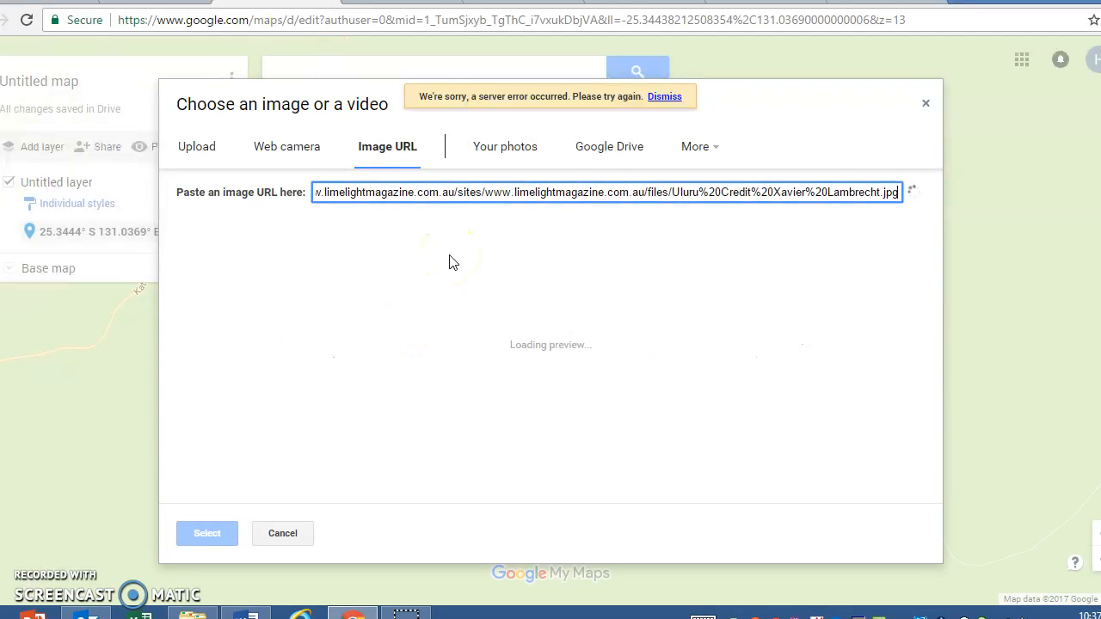
{"action": "left_click", "coordinate": [207, 534]}
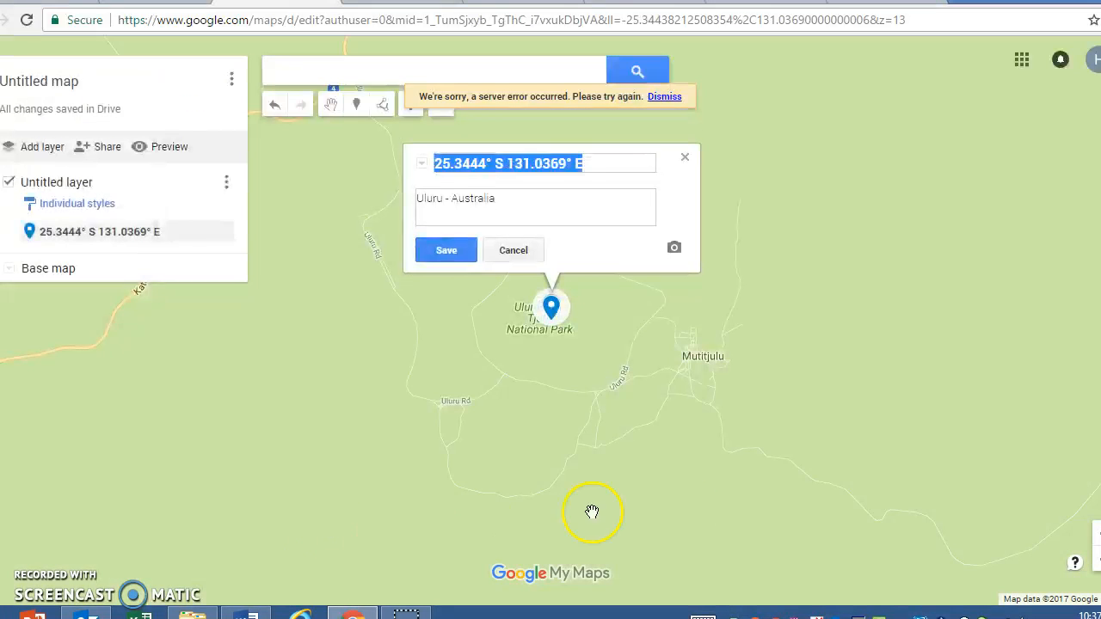
{"action": "left_click", "coordinate": [457, 258]}
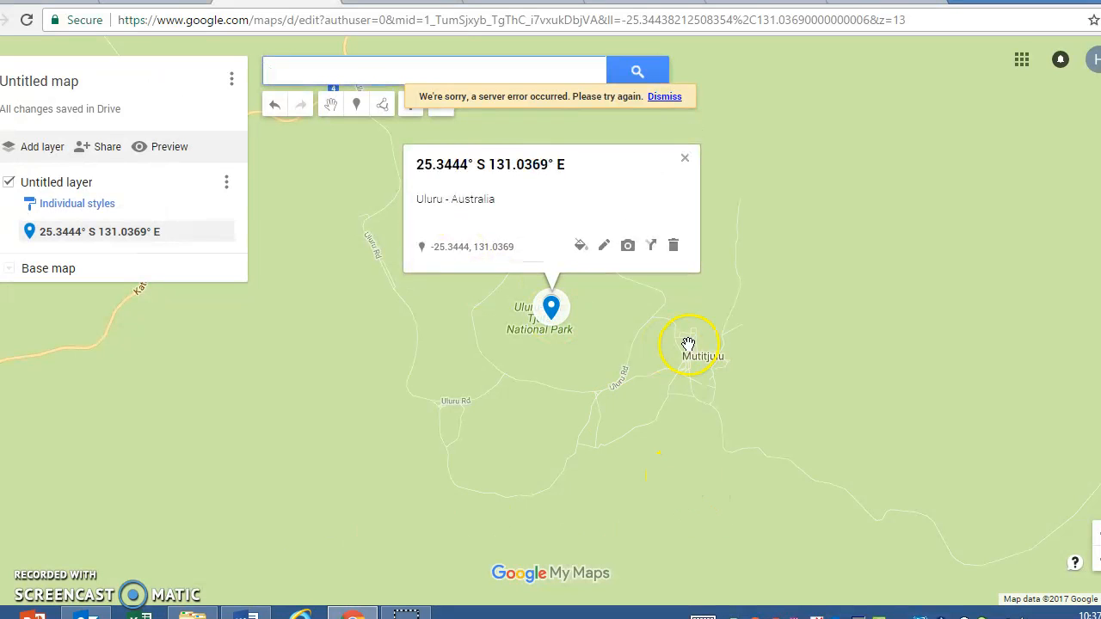
Step: Add the Uluru picture to the placemark twice from the copied limelightmagazine.com.au image URL
{"action": "left_click", "coordinate": [627, 246]}
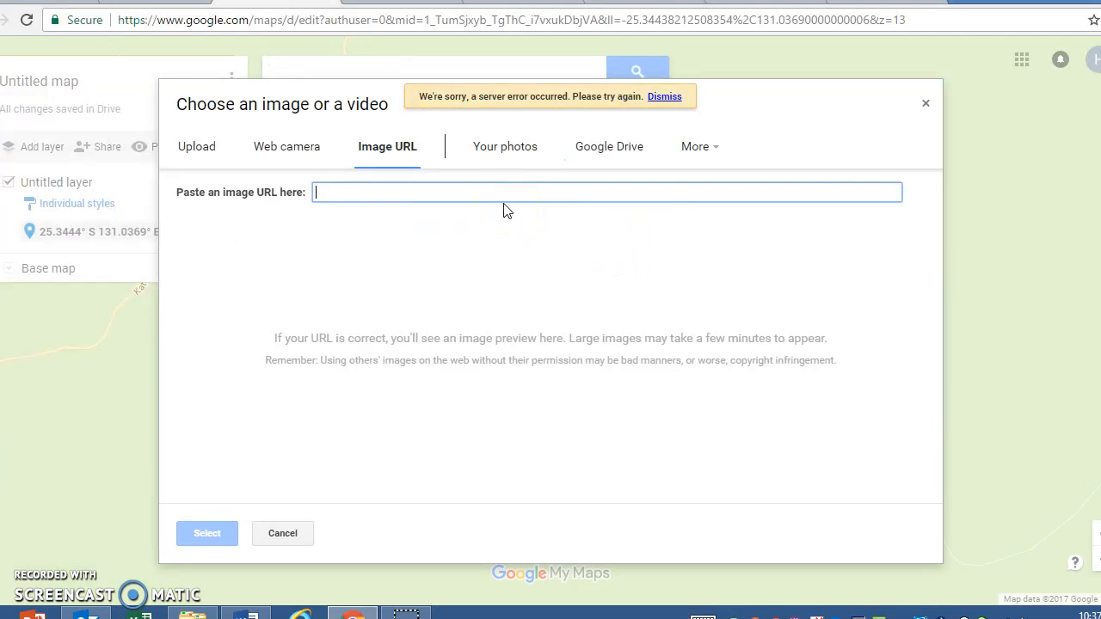
{"action": "key", "text": "ctrl+v"}
{"action": "left_click", "coordinate": [216, 521]}
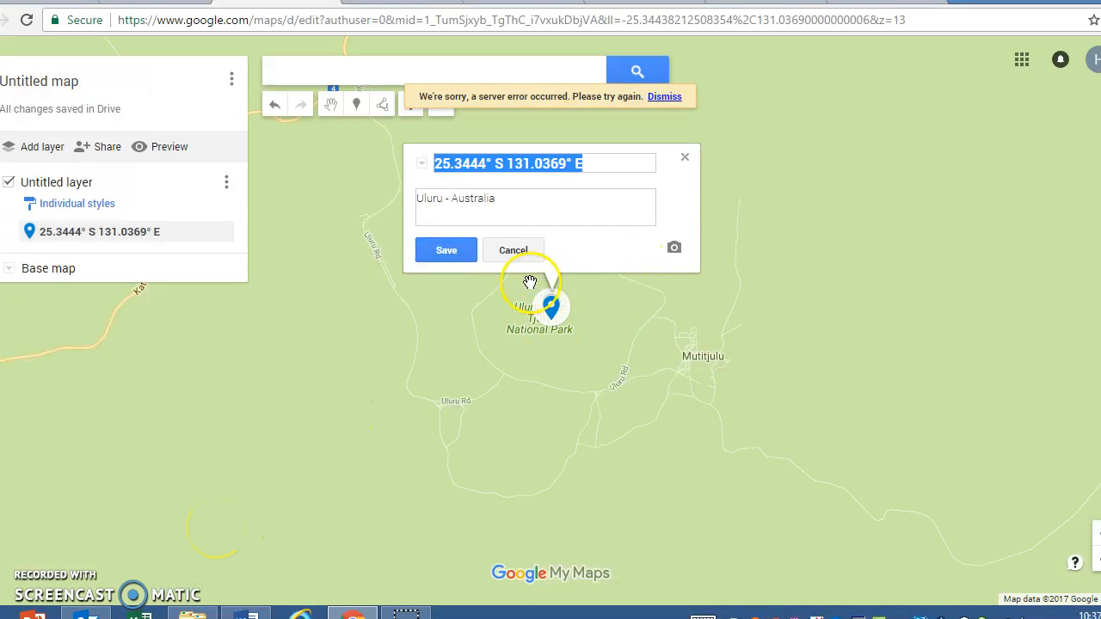
{"action": "left_click", "coordinate": [674, 248]}
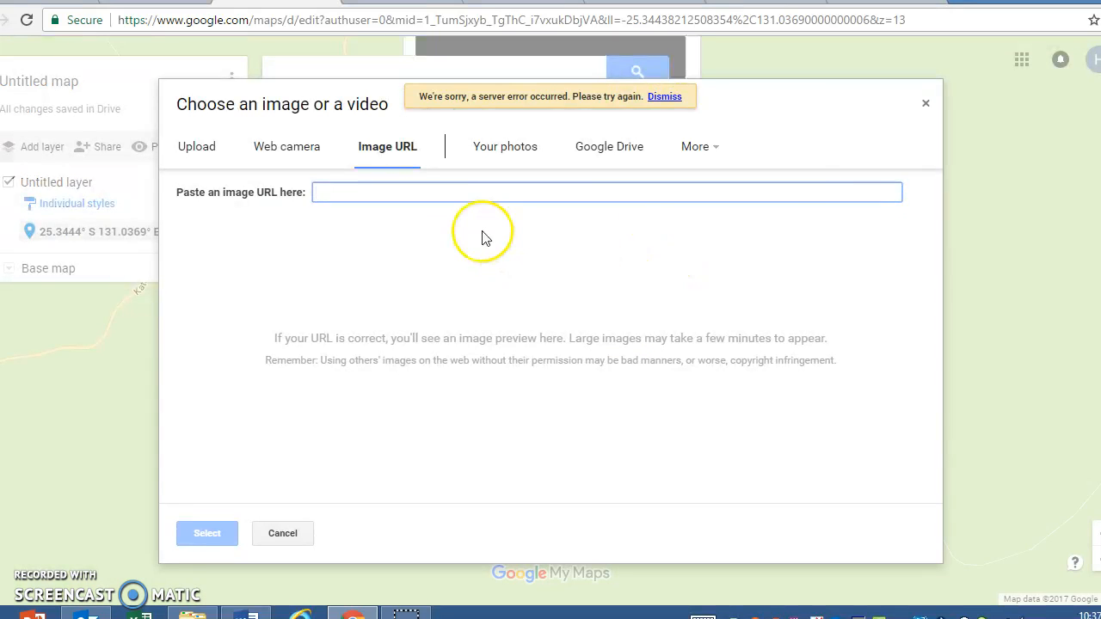
{"action": "type", "text": "https://www.limelightmagazine.com.au/sites/www.limelightmagazine.com.au/files/Uluru%20Credit%20Xavier%20Lambrecht.jpg"}
{"action": "left_click", "coordinate": [214, 465]}
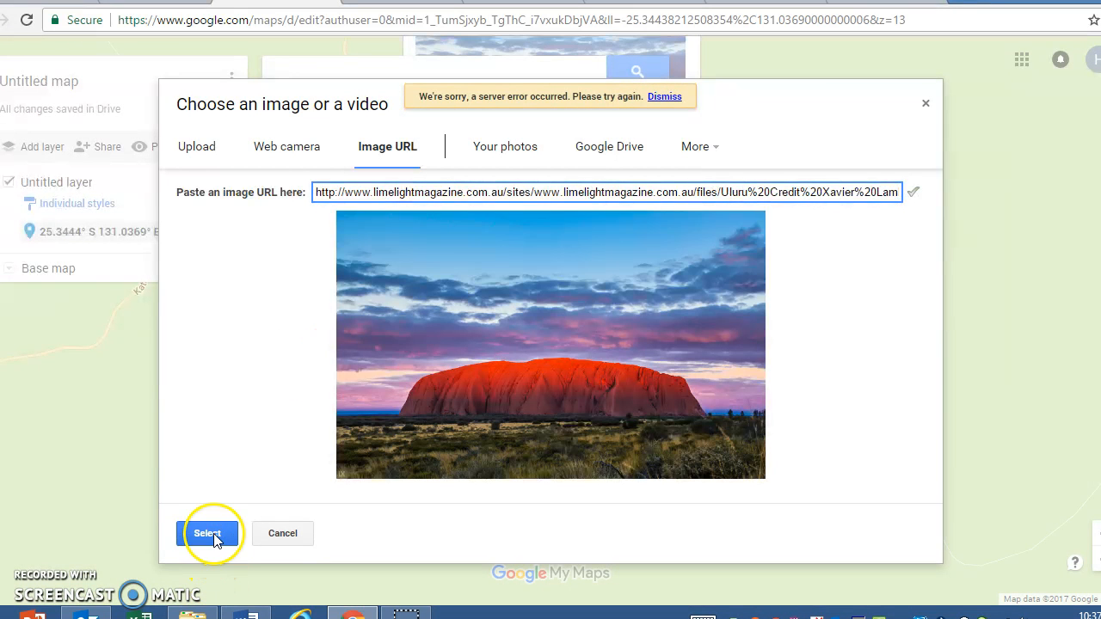
Step: Delete one of the two duplicate pictures from the Uluru placemark and save the placemark
{"action": "scroll", "coordinate": [587, 507], "scroll_direction": "up", "scroll_amount": 1}
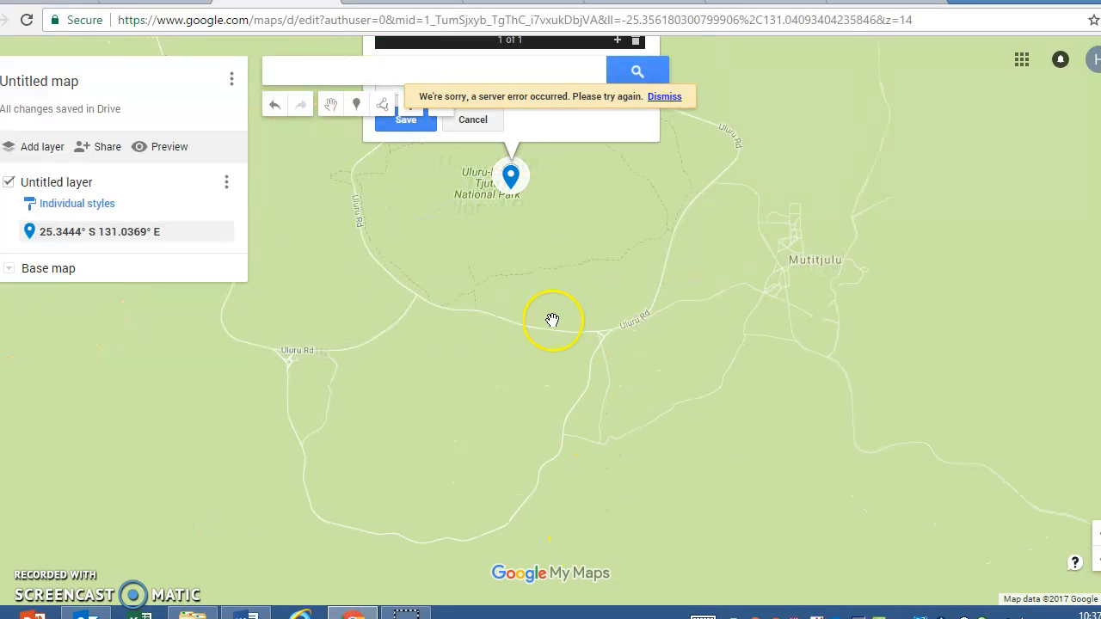
{"action": "scroll", "coordinate": [558, 341], "scroll_direction": "up", "scroll_amount": 1}
{"action": "scroll", "coordinate": [558, 341], "scroll_direction": "down", "scroll_amount": 3}
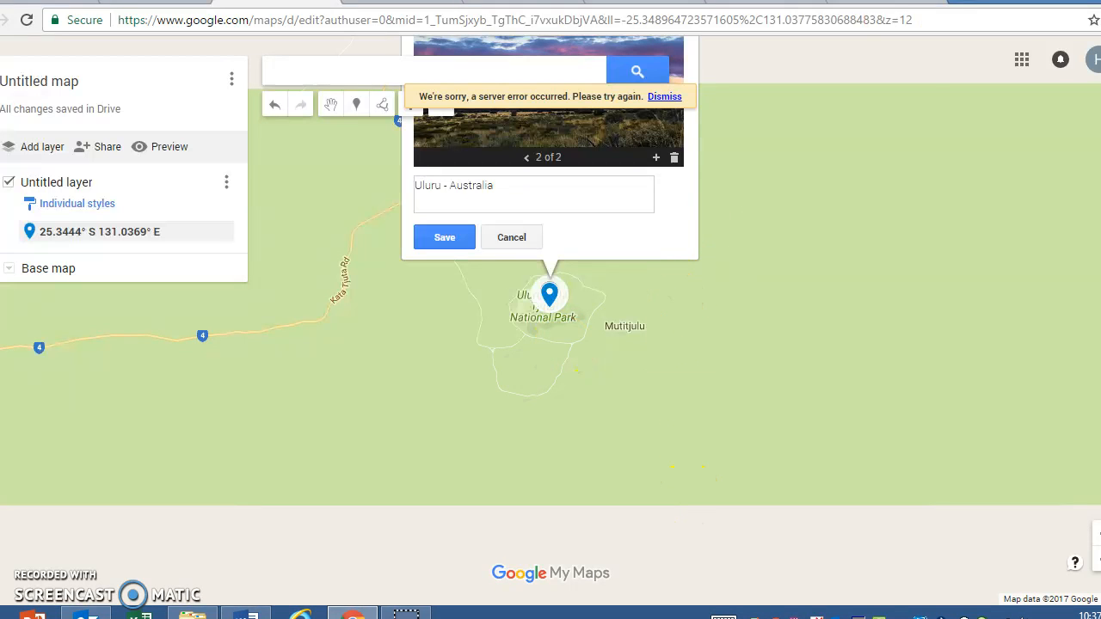
{"action": "scroll", "coordinate": [885, 193], "scroll_direction": "down", "scroll_amount": 2}
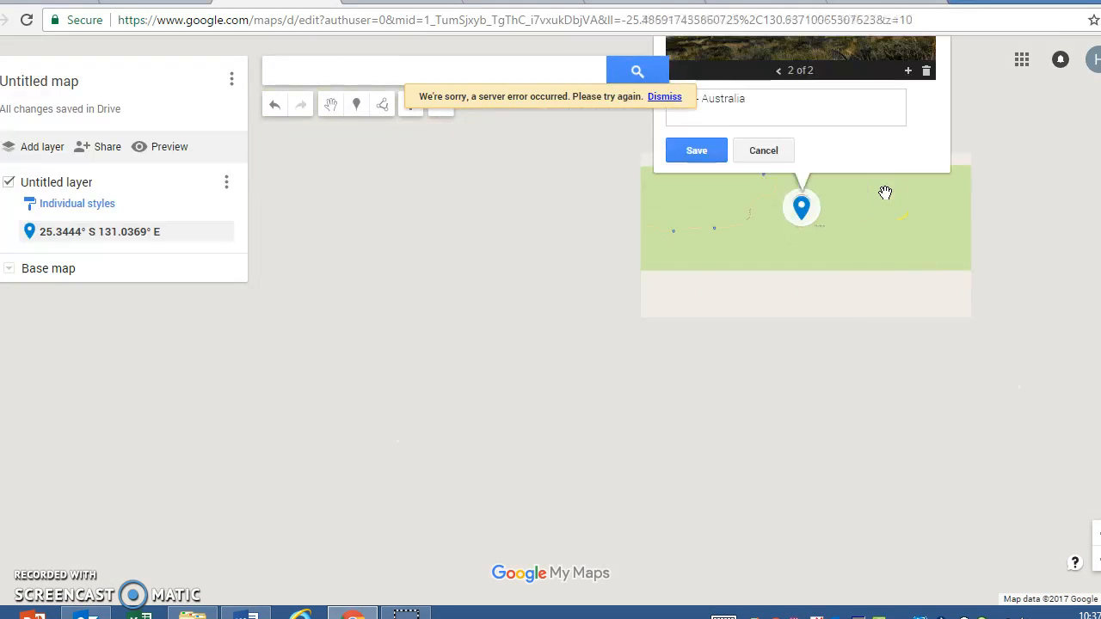
{"action": "left_click_drag", "start_coordinate": [984, 227], "coordinate": [938, 588]}
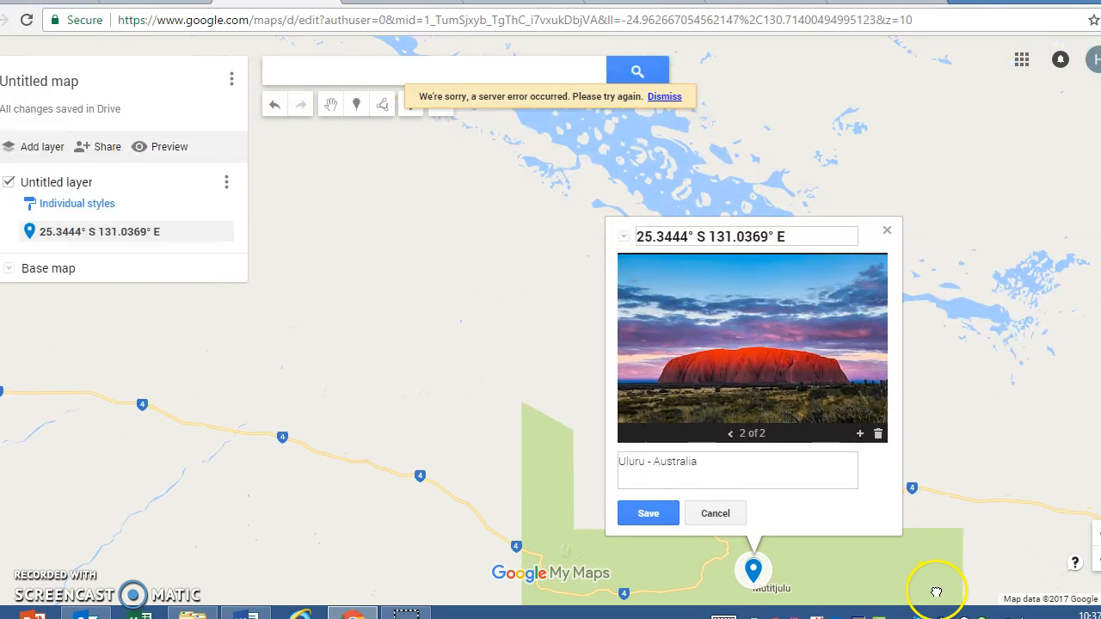
{"action": "left_click", "coordinate": [729, 433]}
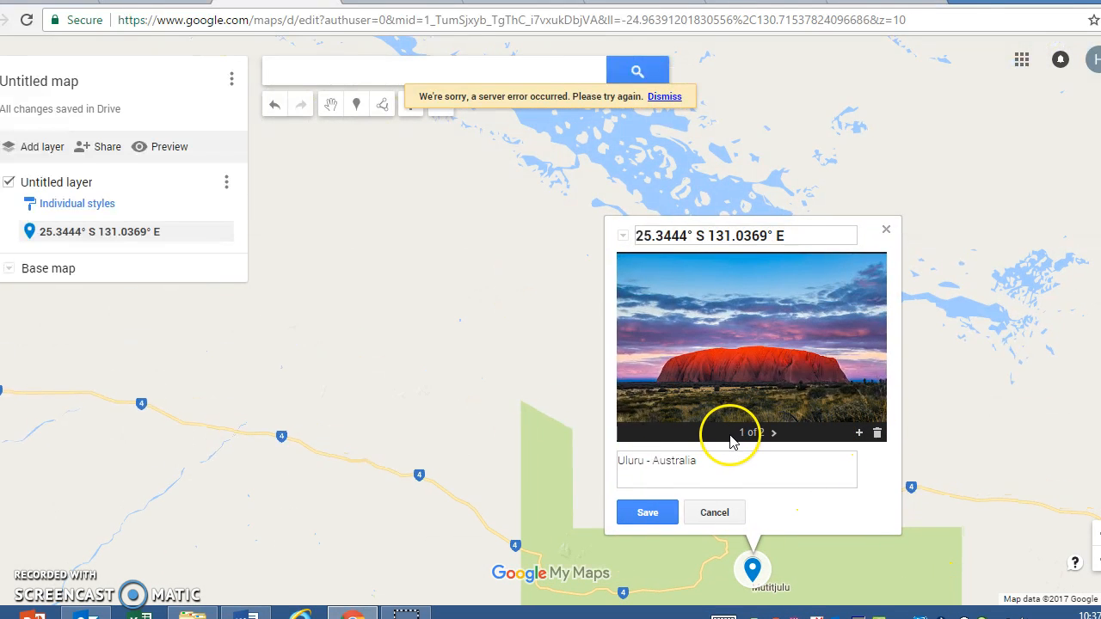
{"action": "left_click", "coordinate": [878, 433]}
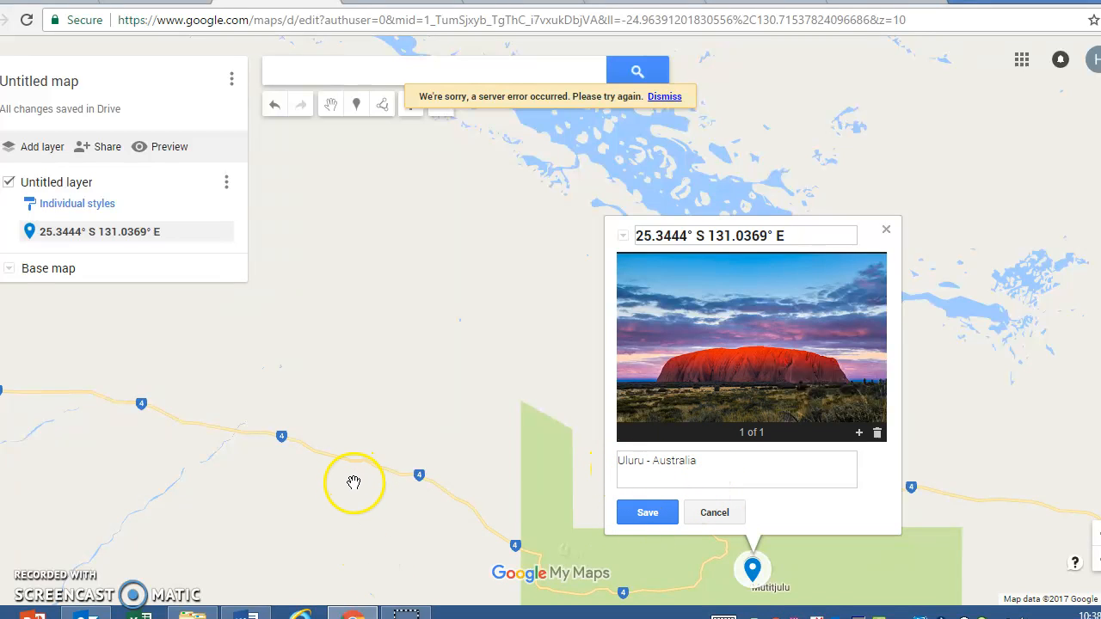
{"action": "left_click", "coordinate": [633, 516]}
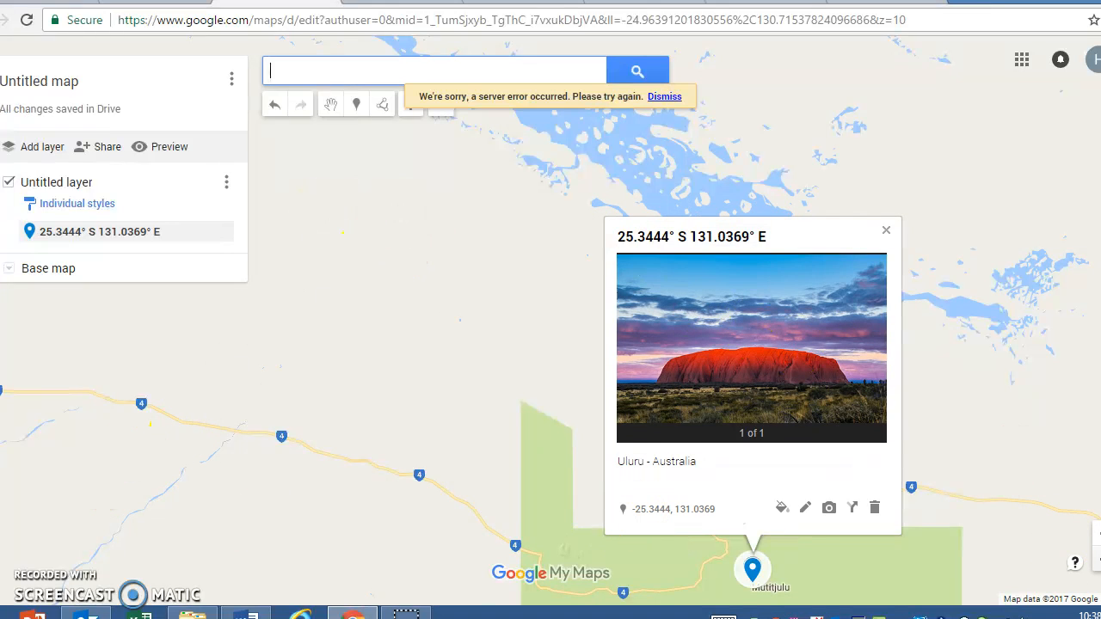
Step: View the Uluru placemark at world scale and close its information card
{"action": "left_click", "coordinate": [1097, 563]}
{"action": "left_click", "coordinate": [1097, 563]}
{"action": "left_click", "coordinate": [1097, 563]}
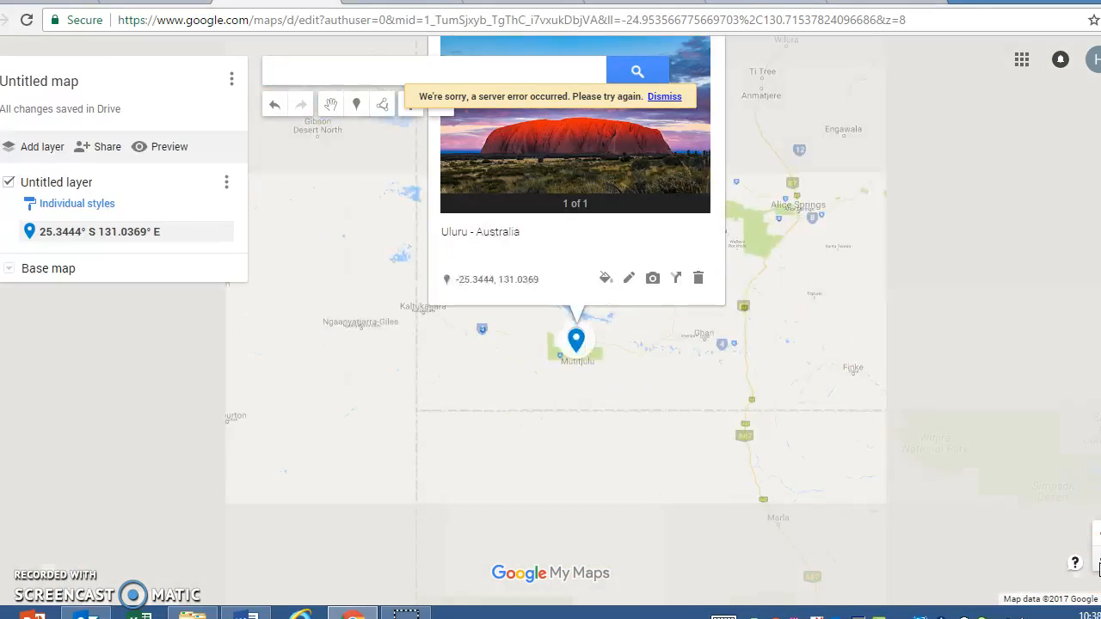
{"action": "left_click", "coordinate": [1097, 564]}
{"action": "left_click", "coordinate": [1097, 563]}
{"action": "left_click", "coordinate": [1098, 564]}
{"action": "left_click", "coordinate": [1097, 564]}
{"action": "left_click", "coordinate": [1098, 563]}
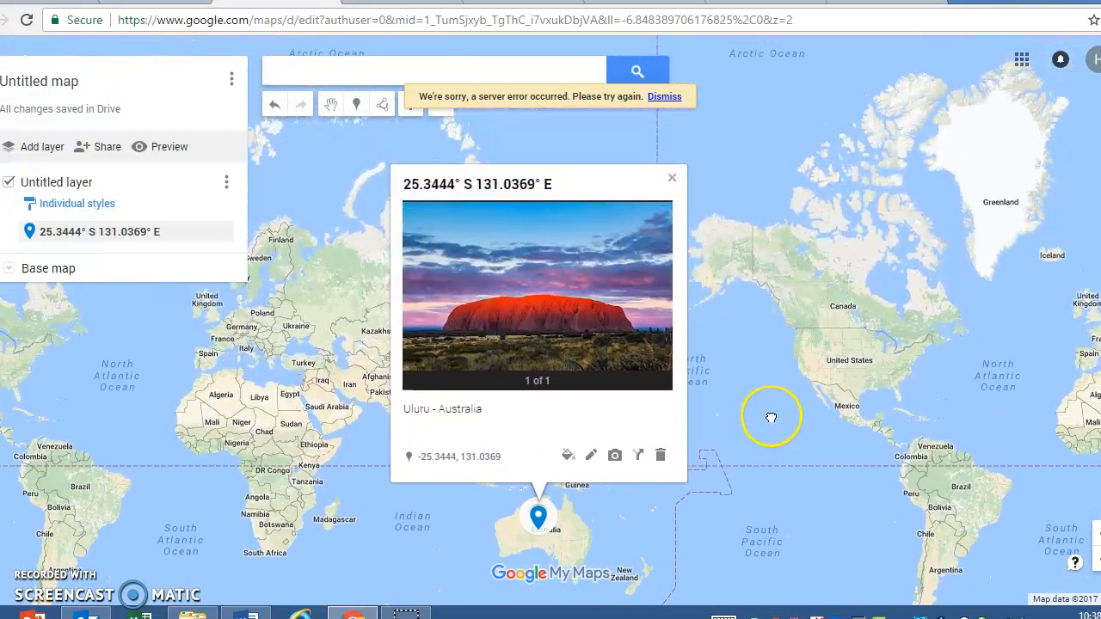
{"action": "left_click", "coordinate": [671, 178]}
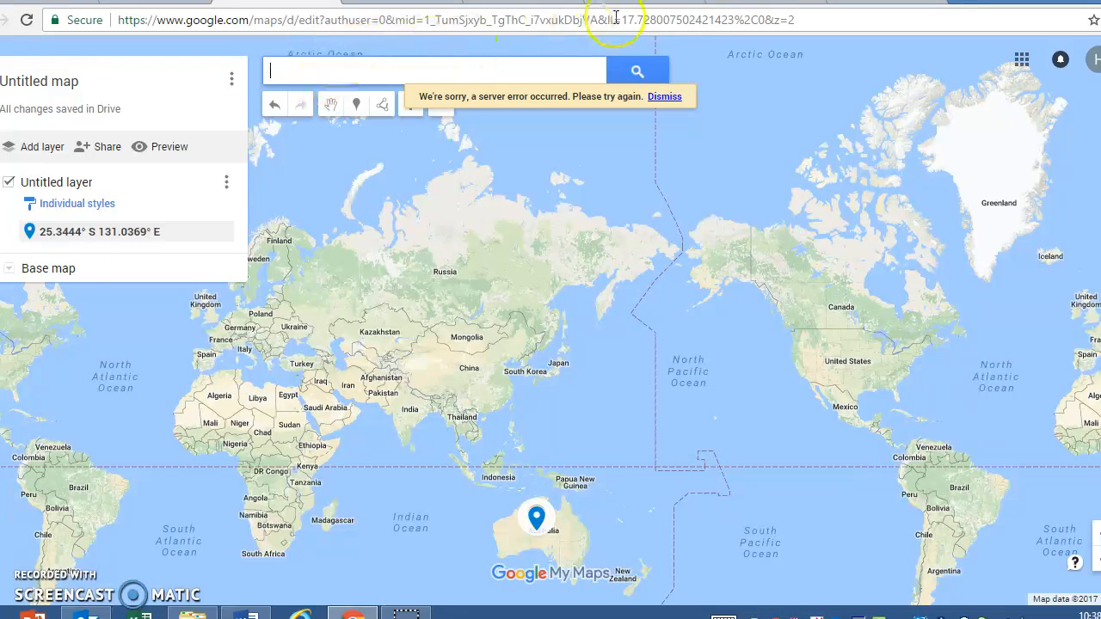
Step: Copy Half Dome's latitude and longitude from the significant landforms spreadsheet and search the map for 37.7459° N 119.5332° W
{"action": "left_click", "coordinate": [518, 3]}
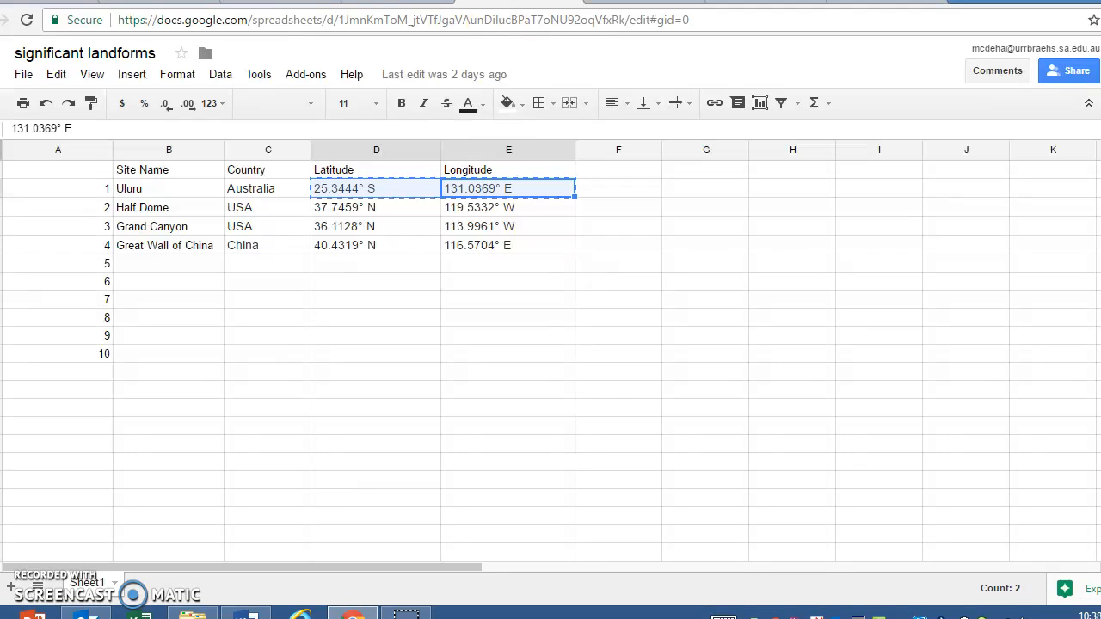
{"action": "left_click", "coordinate": [370, 211]}
{"action": "left_click", "coordinate": [448, 217], "text": "shift"}
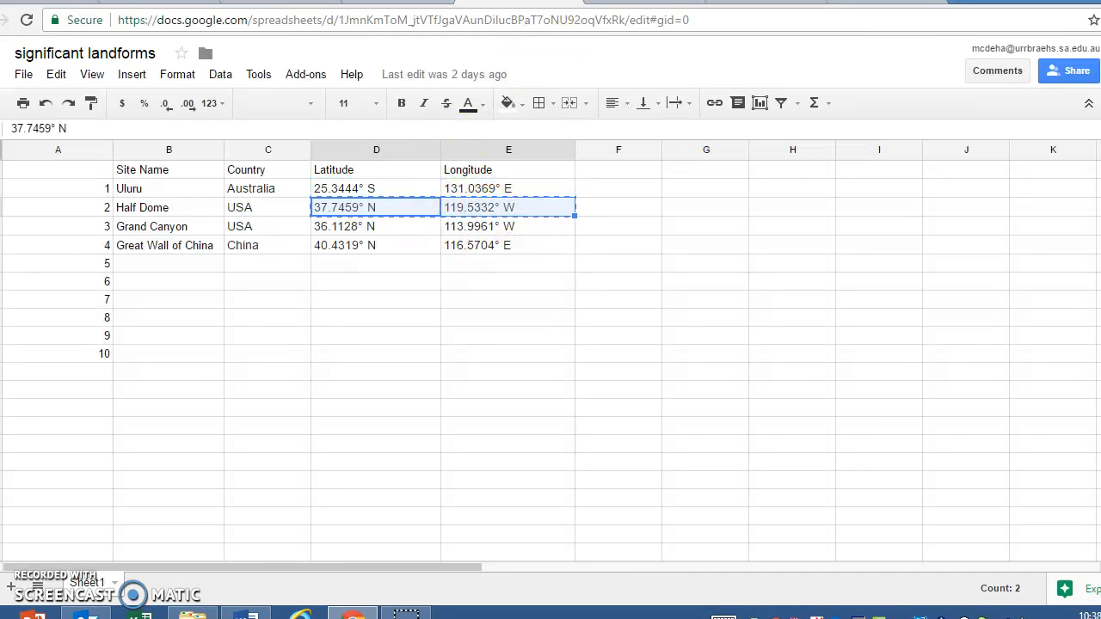
{"action": "left_click", "coordinate": [277, 3]}
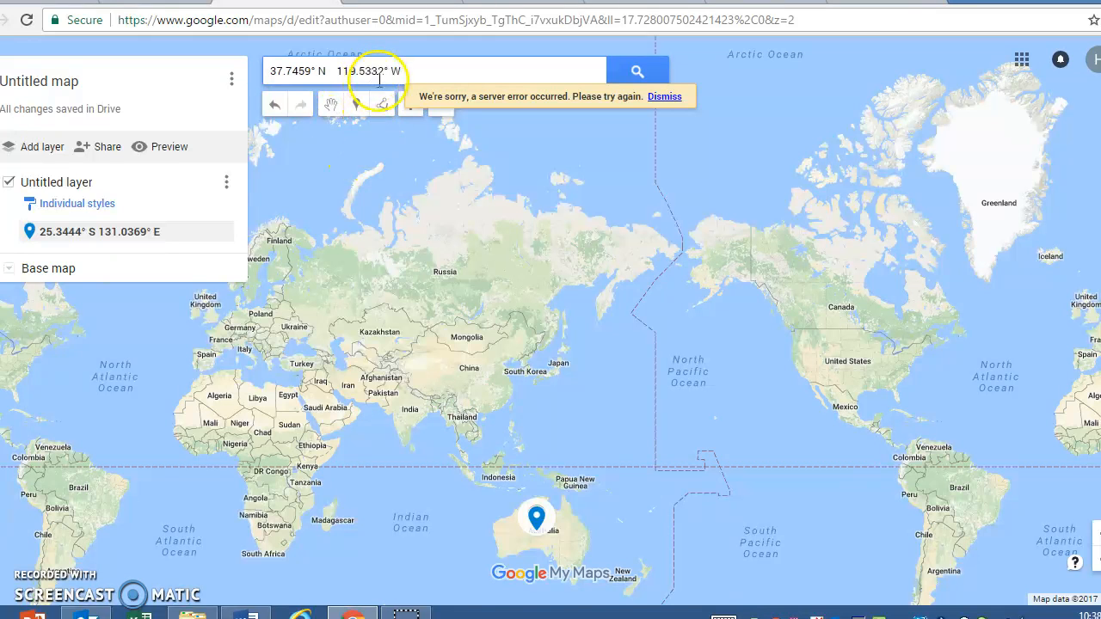
{"action": "left_click", "coordinate": [637, 73]}
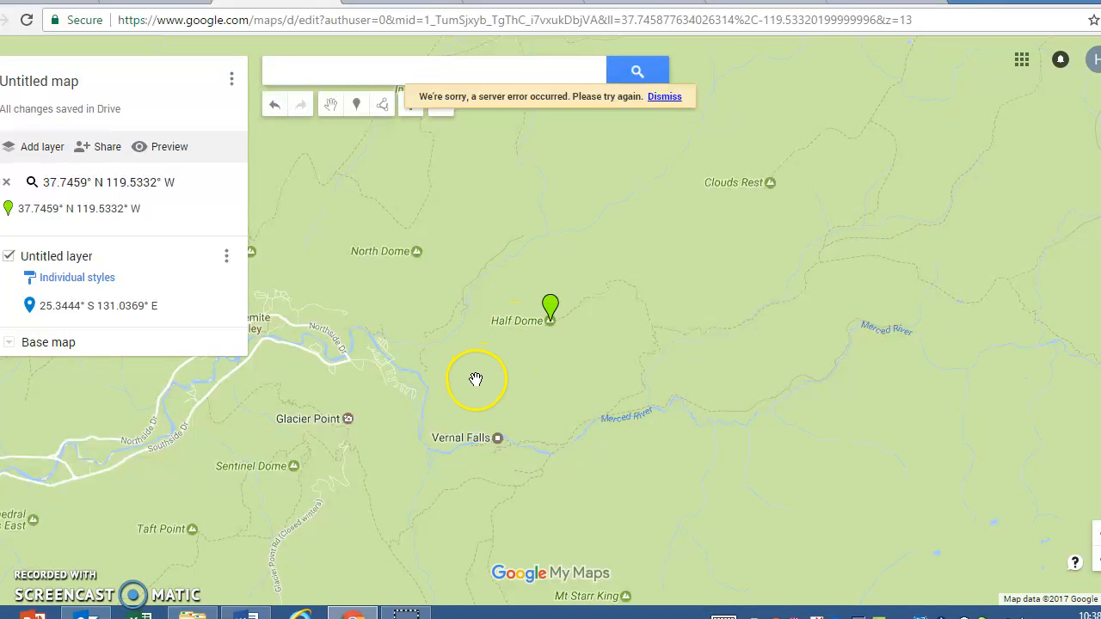
Step: Add the found Half Dome location to the map and save its placemark with the description "Half Dome - USA"
{"action": "left_click", "coordinate": [551, 306]}
{"action": "left_click", "coordinate": [549, 308]}
{"action": "left_click", "coordinate": [551, 309]}
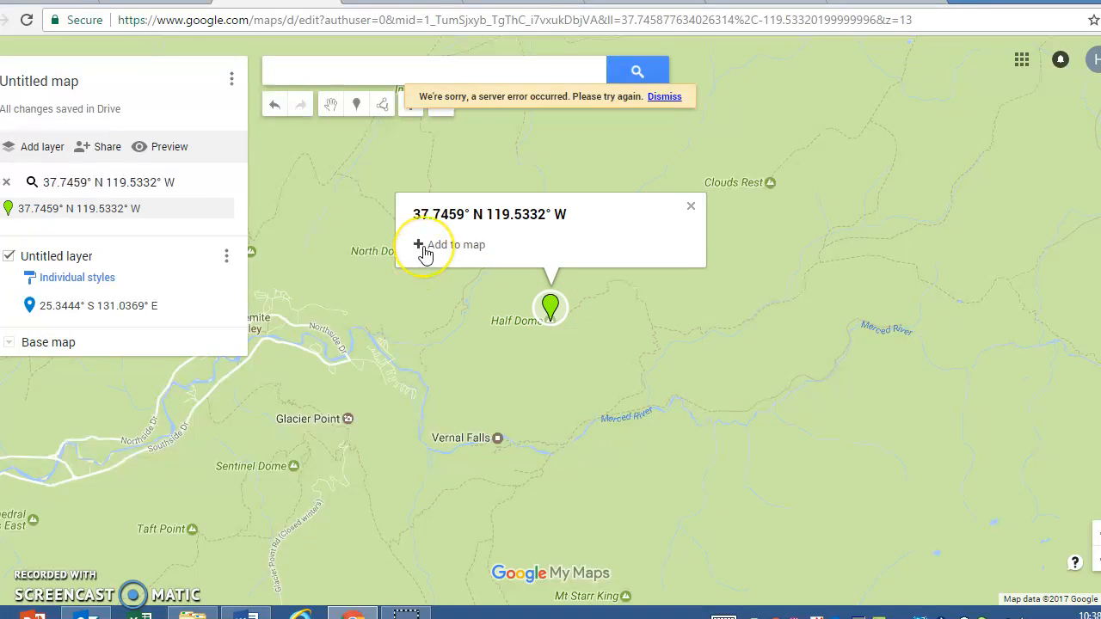
{"action": "left_click", "coordinate": [425, 252]}
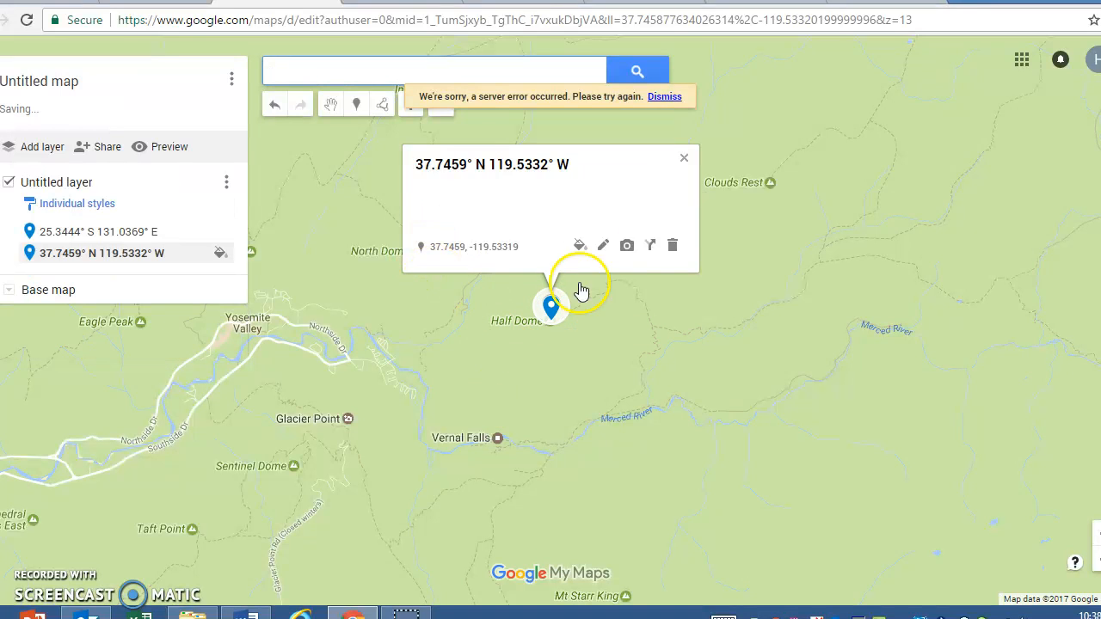
{"action": "left_click", "coordinate": [601, 248]}
{"action": "left_click", "coordinate": [525, 213]}
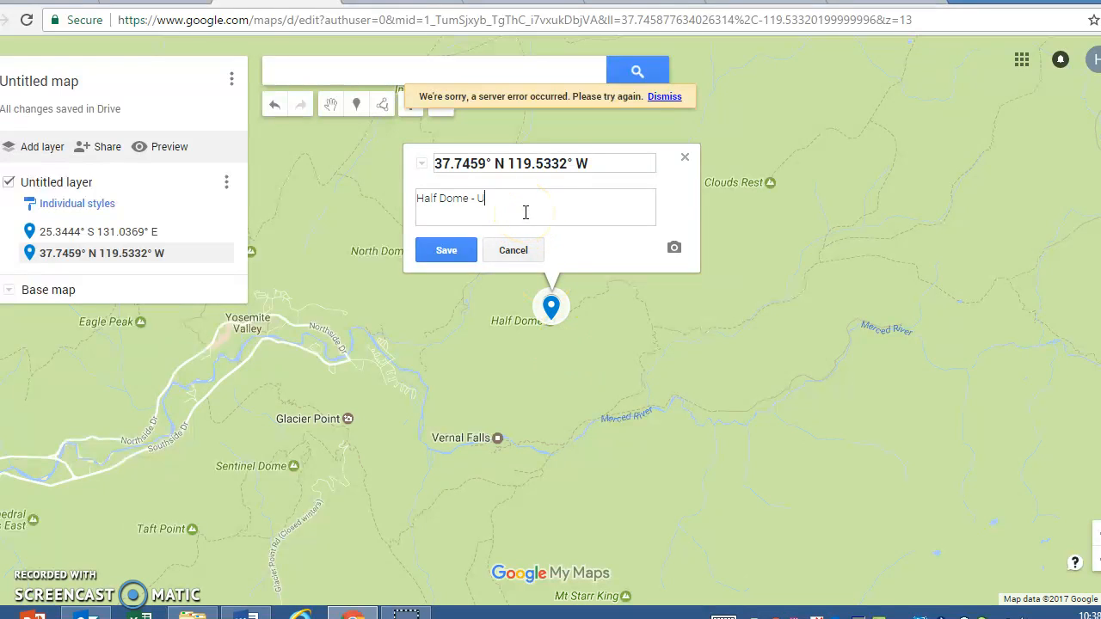
{"action": "key", "text": "Return"}
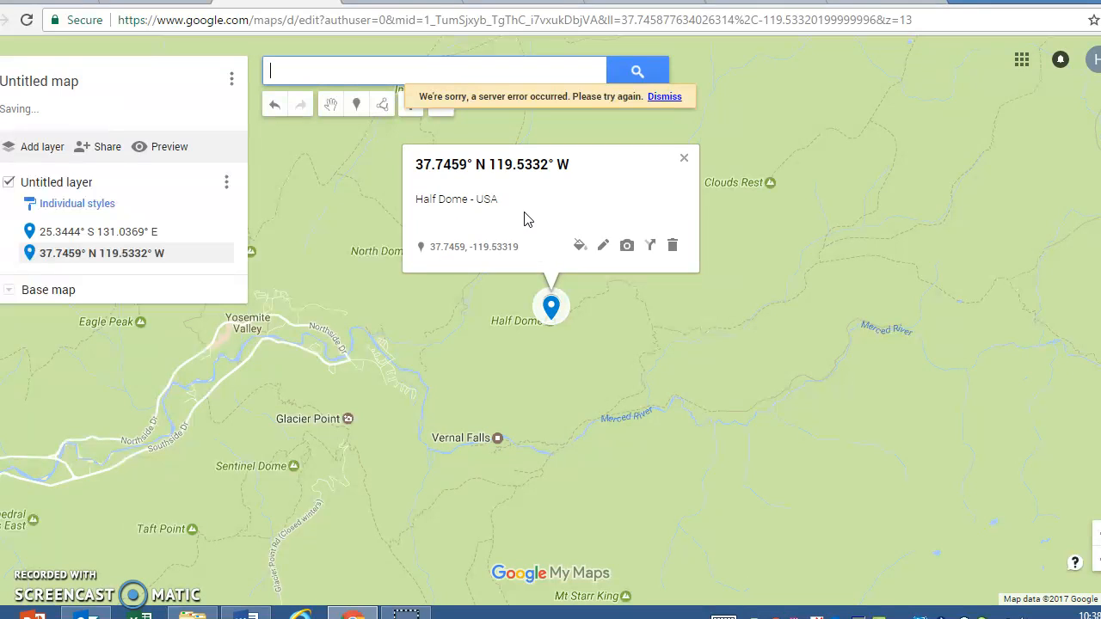
Step: Extend the Half Dome placemark's description to "Half Dome - USA This is significant because ..." and save it
{"action": "left_click", "coordinate": [603, 246]}
{"action": "left_click", "coordinate": [450, 211]}
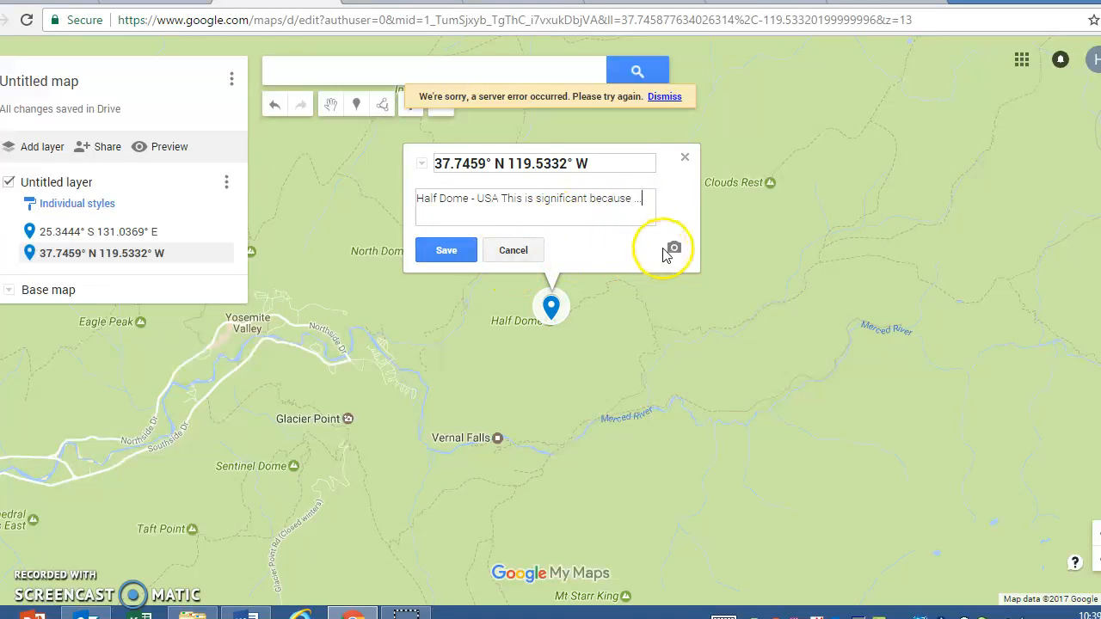
{"action": "left_click", "coordinate": [452, 251]}
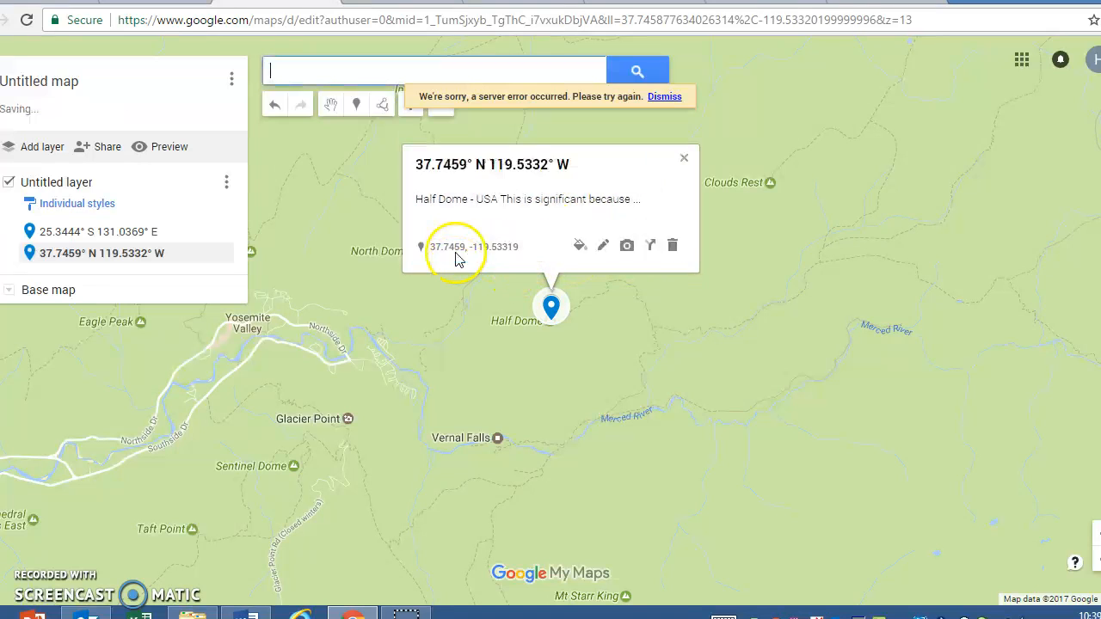
Step: Start adding a picture by image URL to the Half Dome placemark and search Google Images for "half dome USA"
{"action": "left_click", "coordinate": [625, 247]}
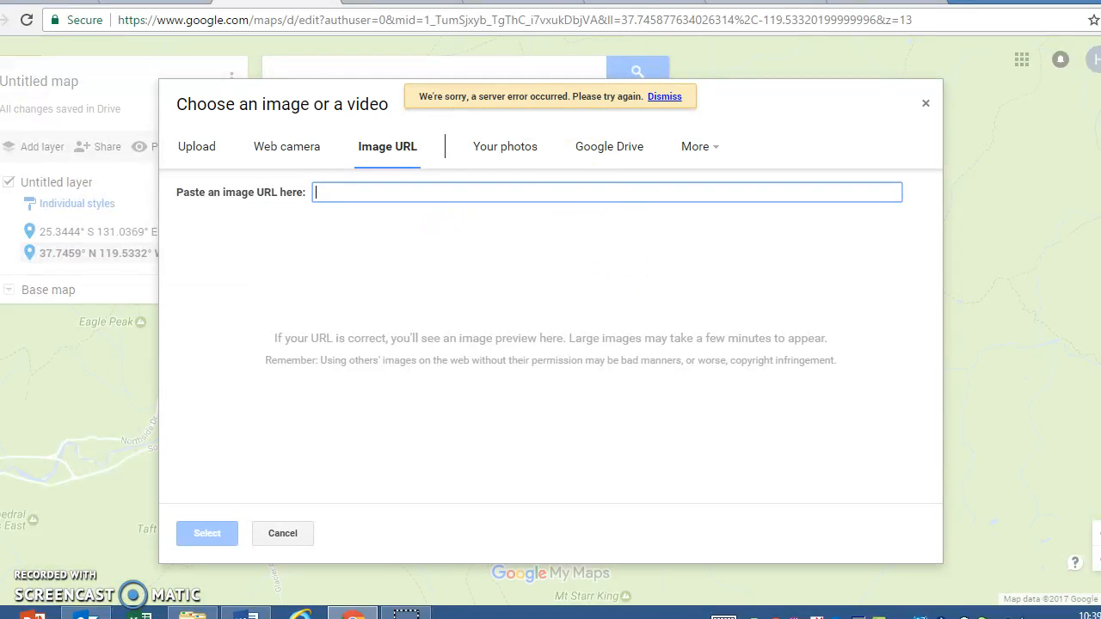
{"action": "left_click", "coordinate": [762, 3]}
{"action": "scroll", "coordinate": [322, 112], "scroll_direction": "up", "scroll_amount": 7}
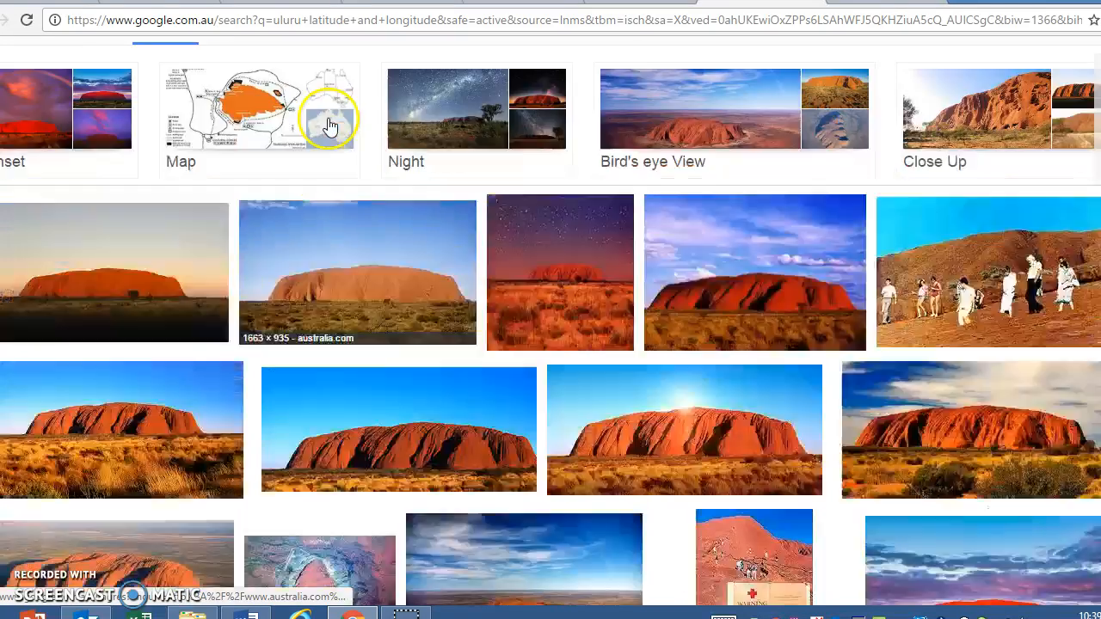
{"action": "left_click_drag", "start_coordinate": [146, 72], "coordinate": [55, 74]}
{"action": "type", "text": "ha"}
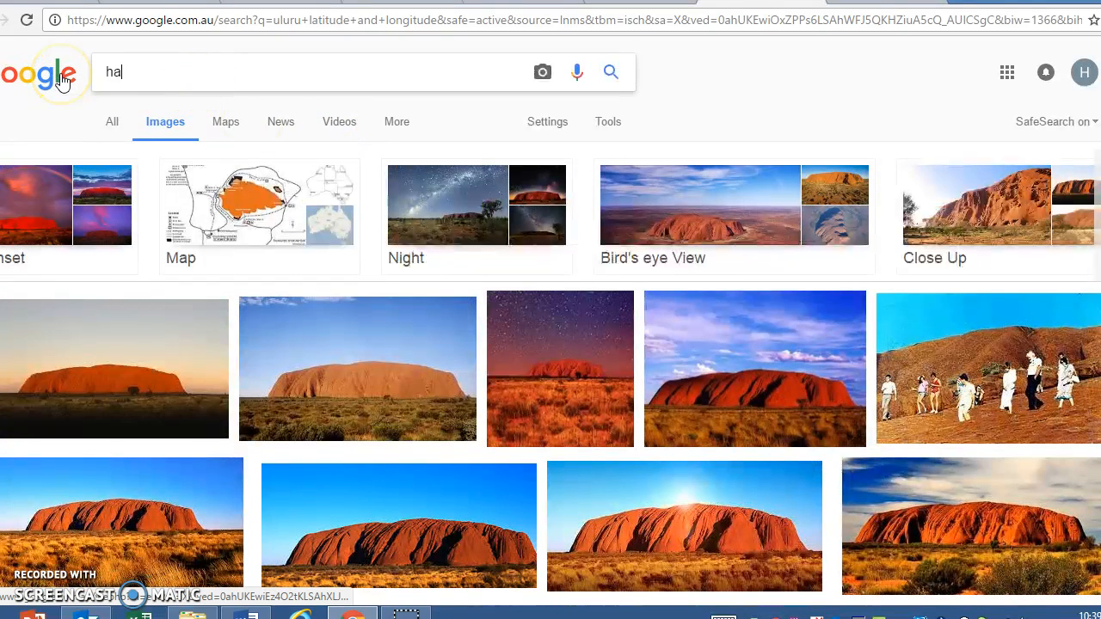
{"action": "type", "text": "lf dome USA"}
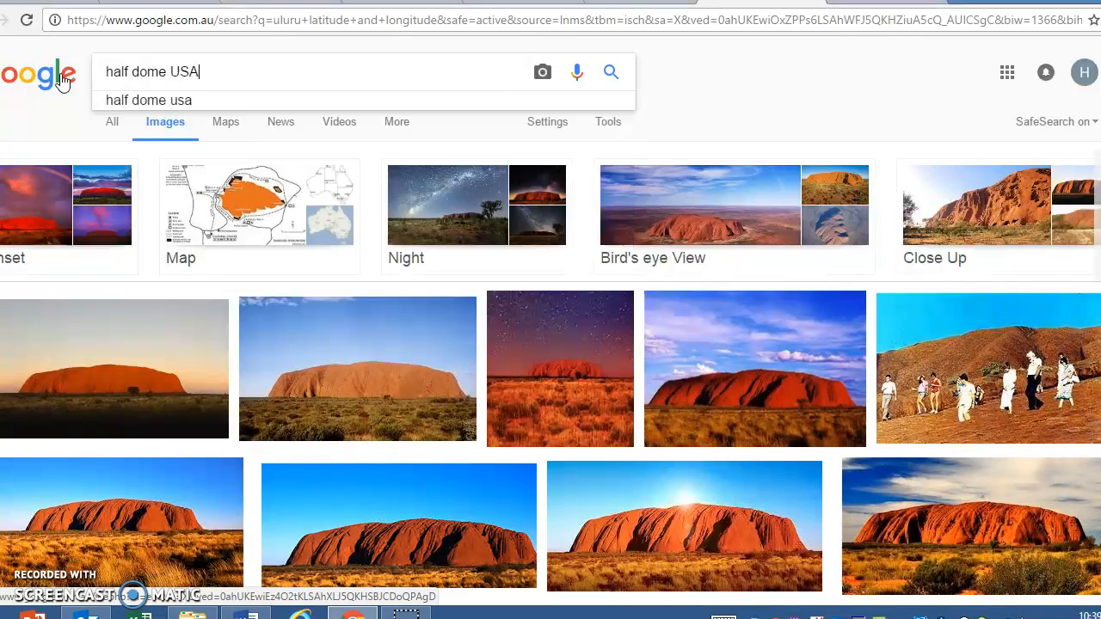
{"action": "key", "text": "Return"}
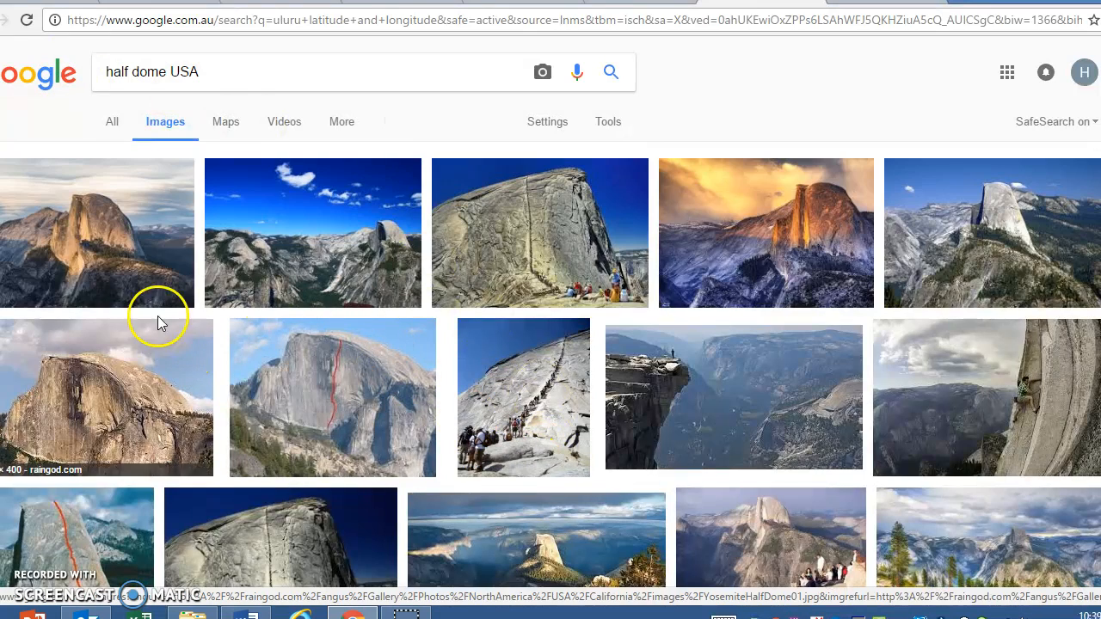
Step: Open the full-size 2500 × 1667 Reddit image of Half Dome reflected in a river and copy its URL
{"action": "scroll", "coordinate": [695, 370], "scroll_direction": "down", "scroll_amount": 1}
{"action": "scroll", "coordinate": [695, 379], "scroll_direction": "down", "scroll_amount": 3}
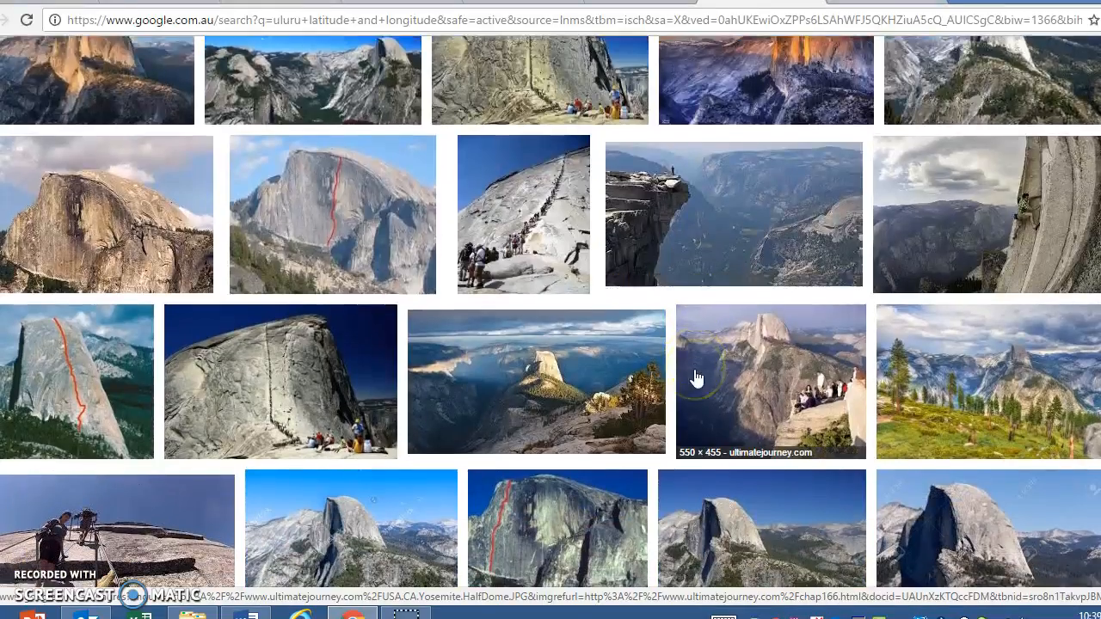
{"action": "left_click", "coordinate": [954, 265]}
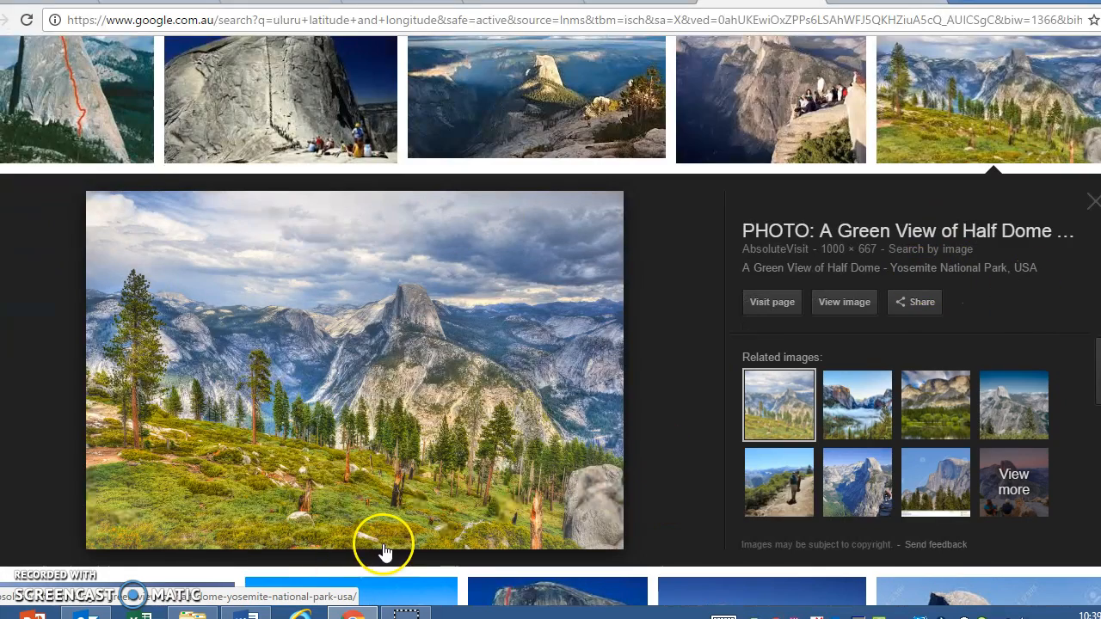
{"action": "left_click", "coordinate": [1090, 202]}
{"action": "scroll", "coordinate": [592, 427], "scroll_direction": "down", "scroll_amount": 2}
{"action": "scroll", "coordinate": [593, 428], "scroll_direction": "down", "scroll_amount": 2}
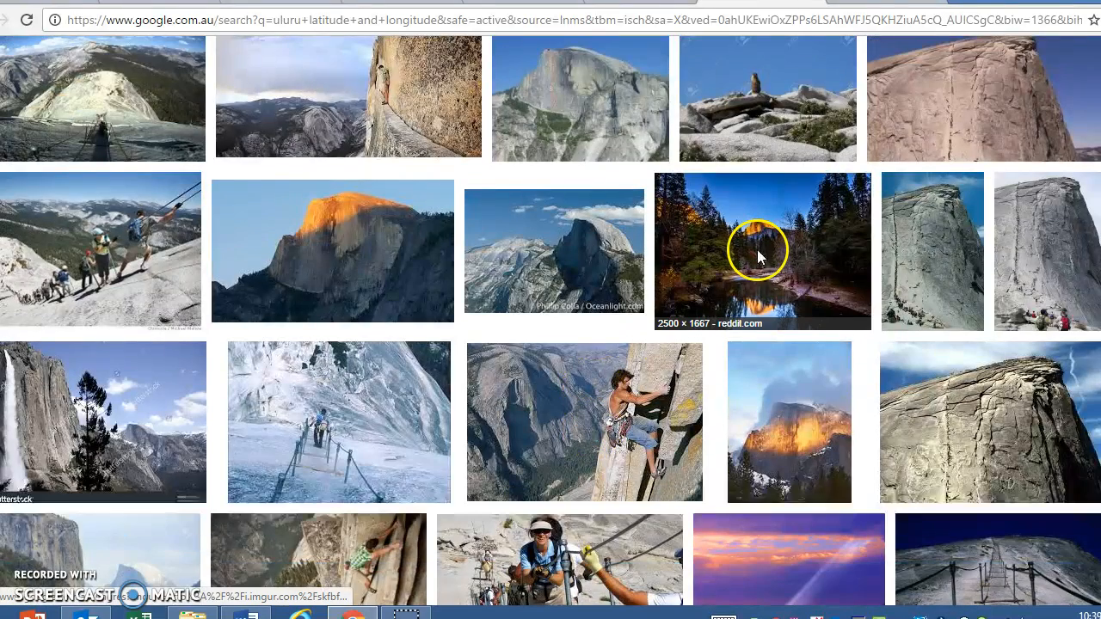
{"action": "left_click", "coordinate": [757, 249]}
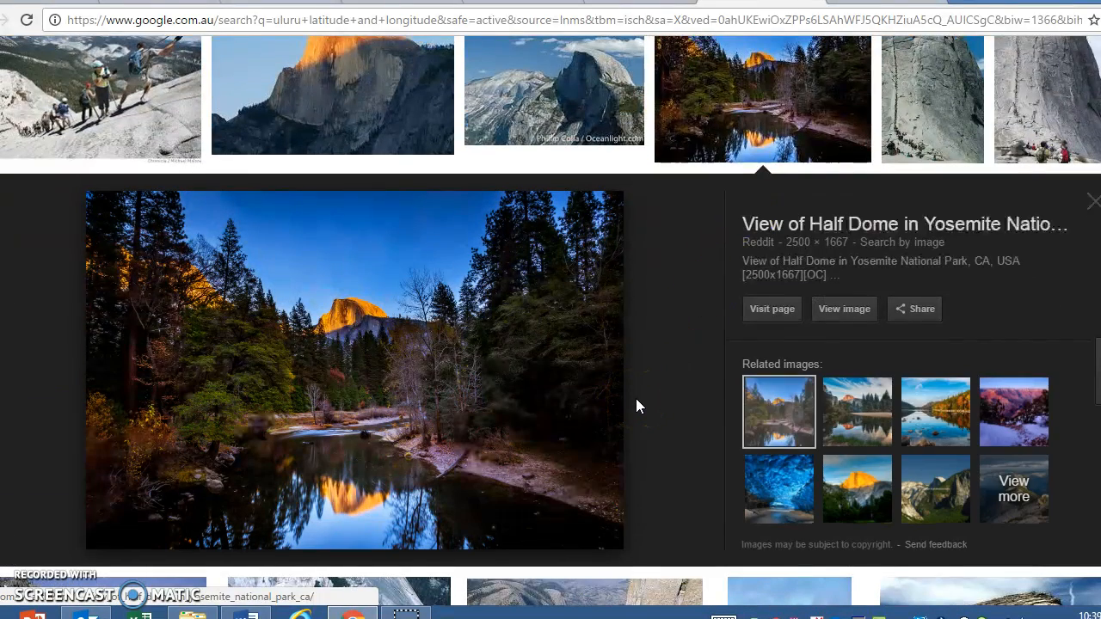
{"action": "left_click", "coordinate": [819, 310]}
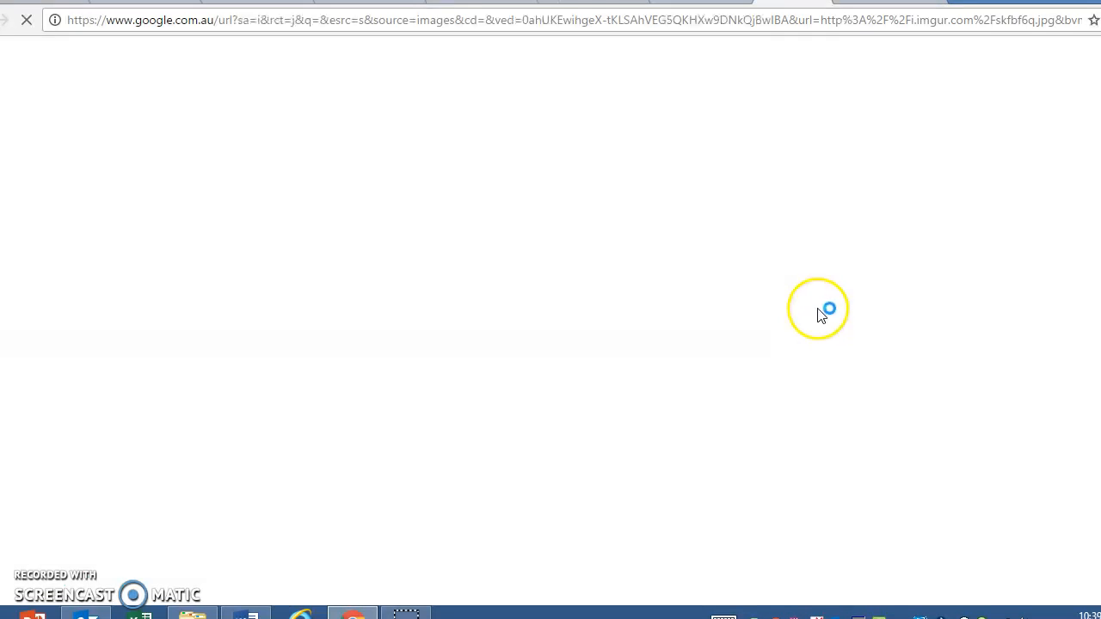
{"action": "left_click", "coordinate": [233, 19]}
{"action": "key", "text": "ctrl+c"}
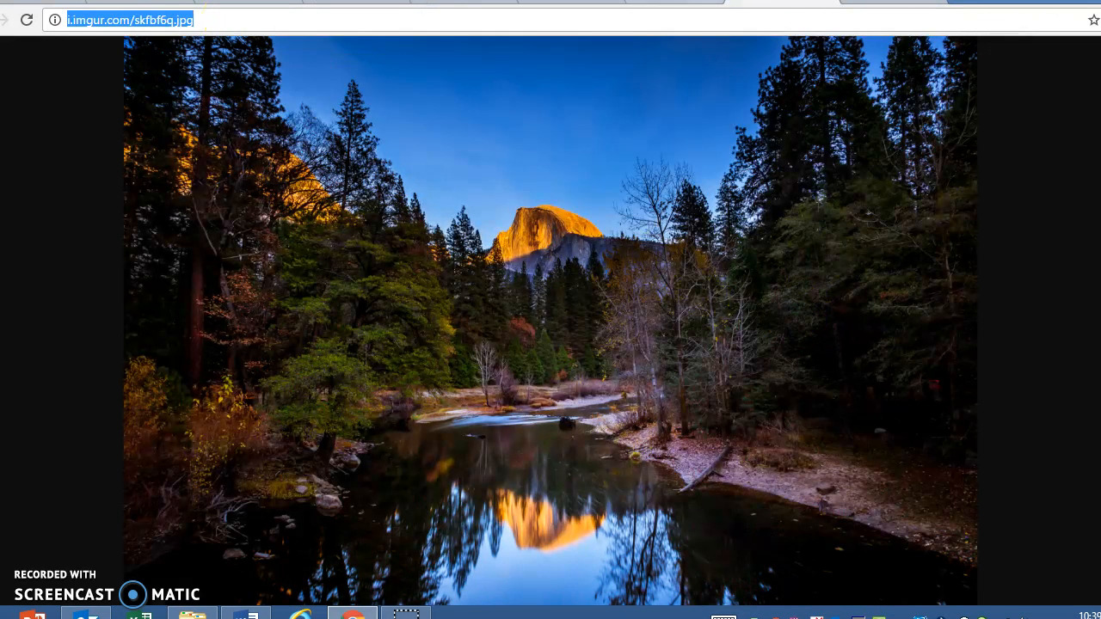
{"action": "left_click", "coordinate": [244, 3]}
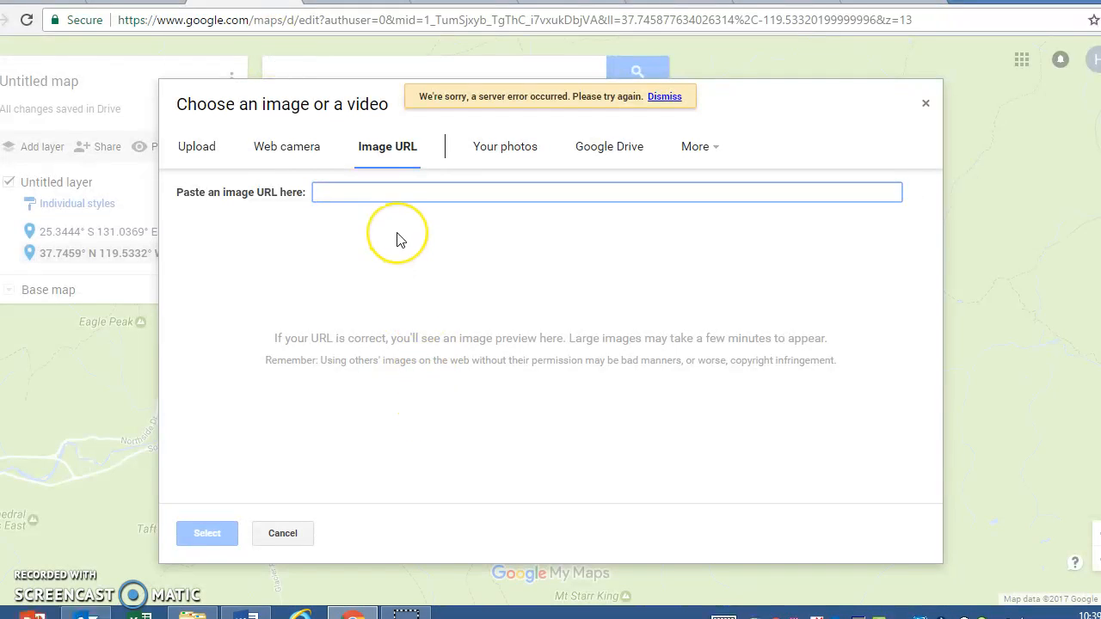
{"action": "key", "text": "ctrl+v"}
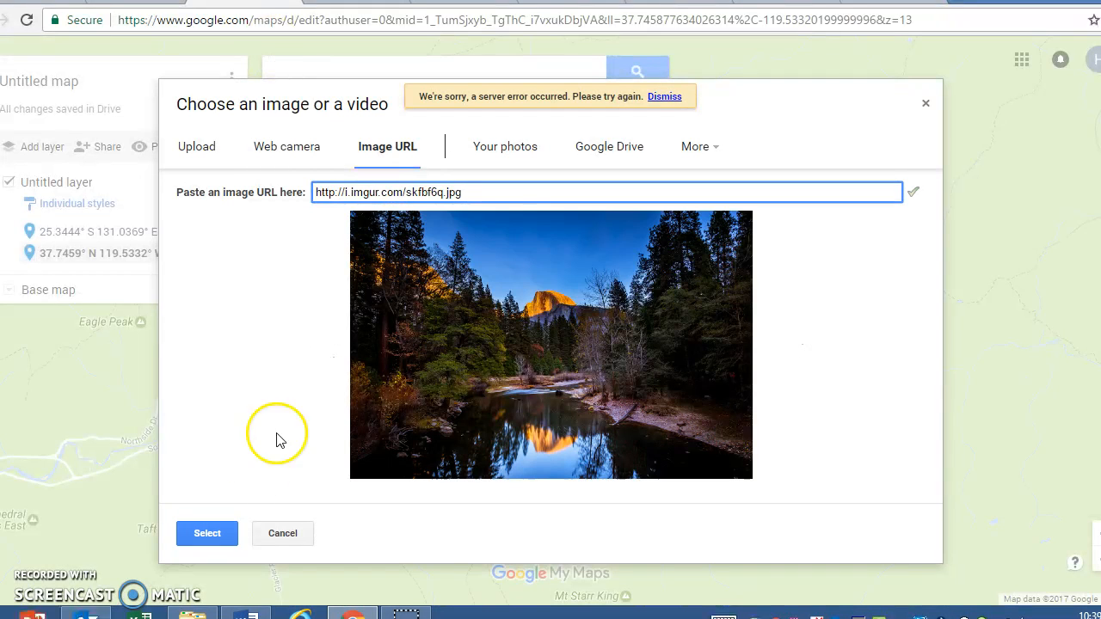
{"action": "left_click", "coordinate": [207, 533]}
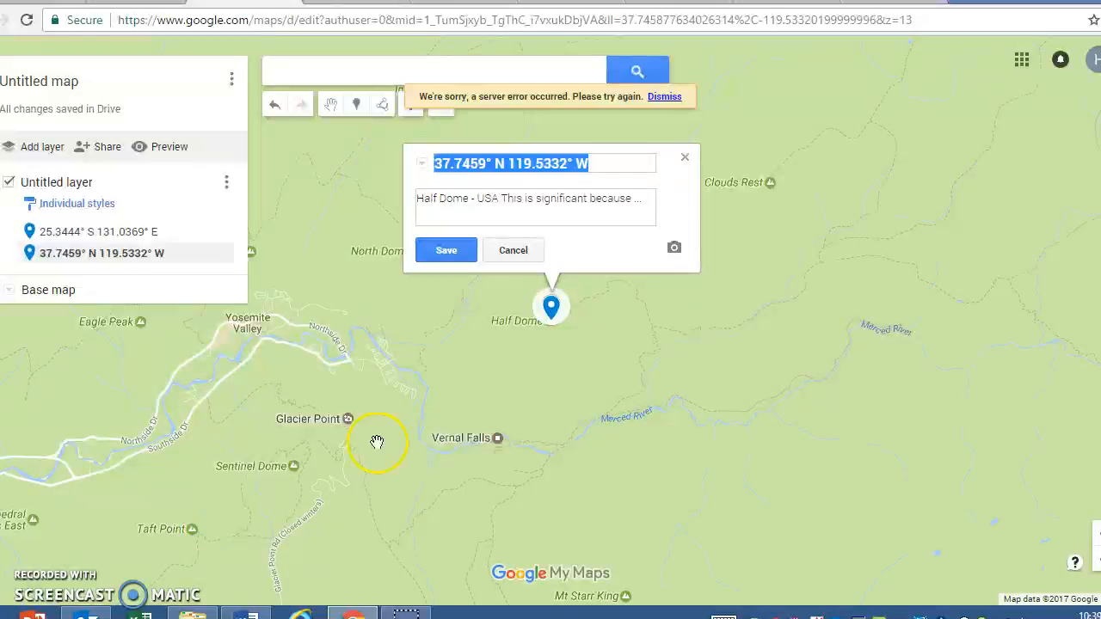
{"action": "left_click", "coordinate": [432, 248]}
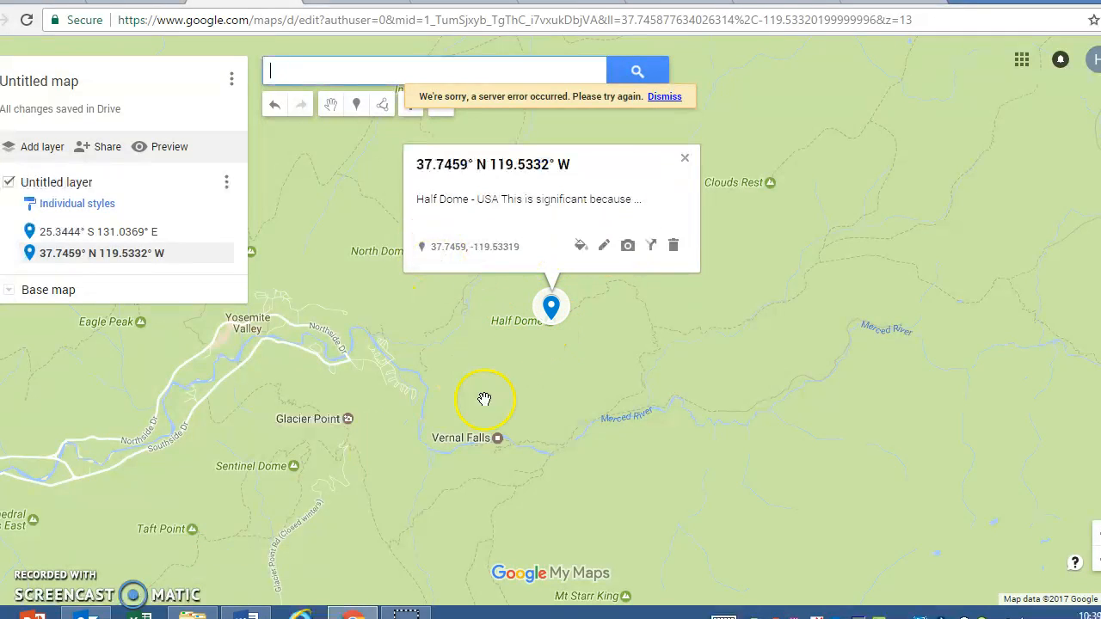
Step: Close the Half Dome information card and view the Uluru and Half Dome placemarks together at world scale
{"action": "left_click", "coordinate": [685, 159]}
{"action": "left_click_drag", "start_coordinate": [557, 307], "coordinate": [553, 339]}
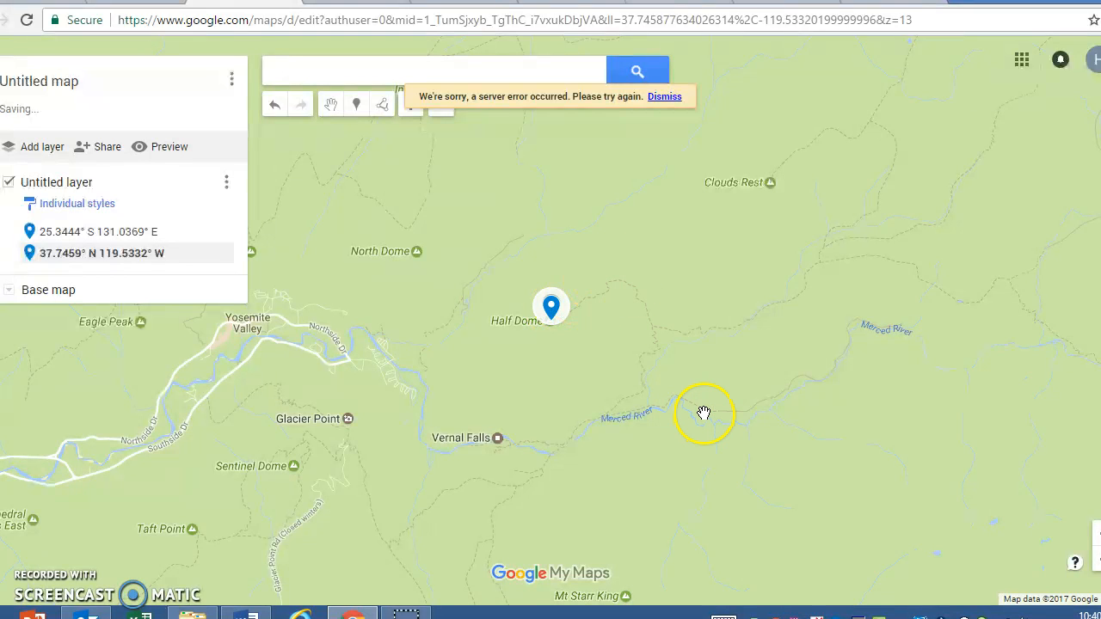
{"action": "scroll", "coordinate": [702, 413], "scroll_direction": "up", "scroll_amount": 1}
{"action": "scroll", "coordinate": [701, 414], "scroll_direction": "down", "scroll_amount": 3}
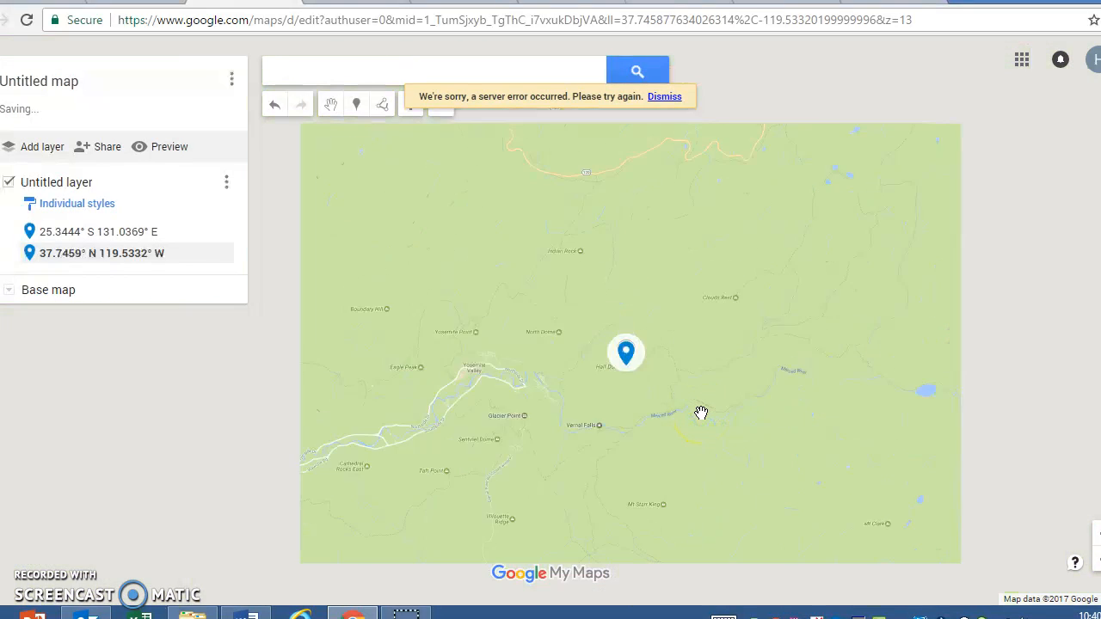
{"action": "scroll", "coordinate": [701, 413], "scroll_direction": "down", "scroll_amount": 3}
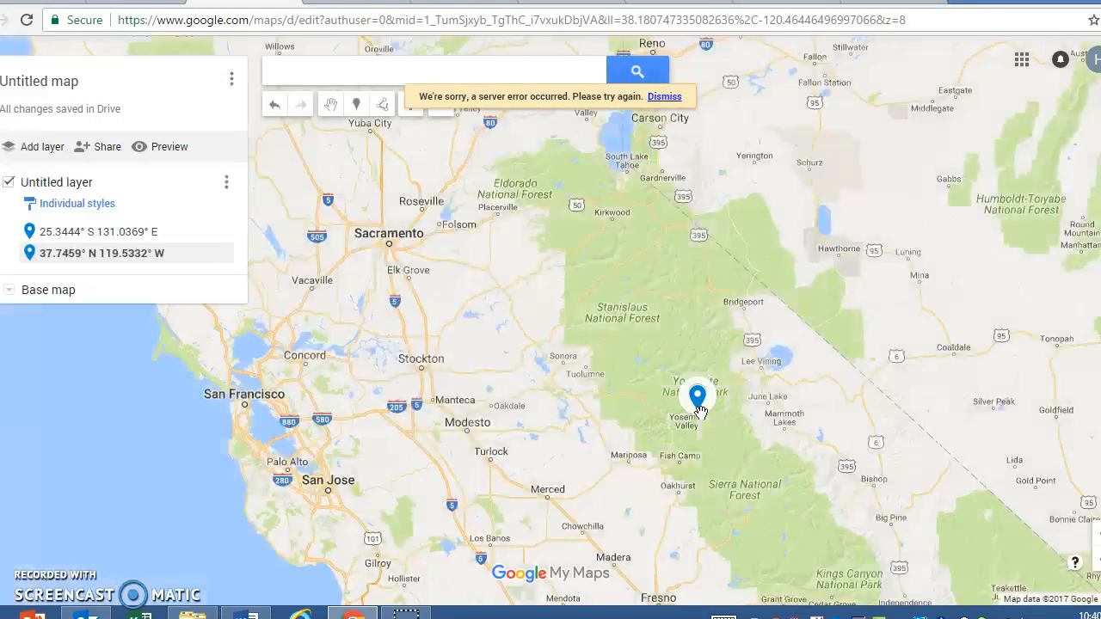
{"action": "scroll", "coordinate": [815, 409], "scroll_direction": "down", "scroll_amount": 1}
{"action": "scroll", "coordinate": [813, 408], "scroll_direction": "down", "scroll_amount": 2}
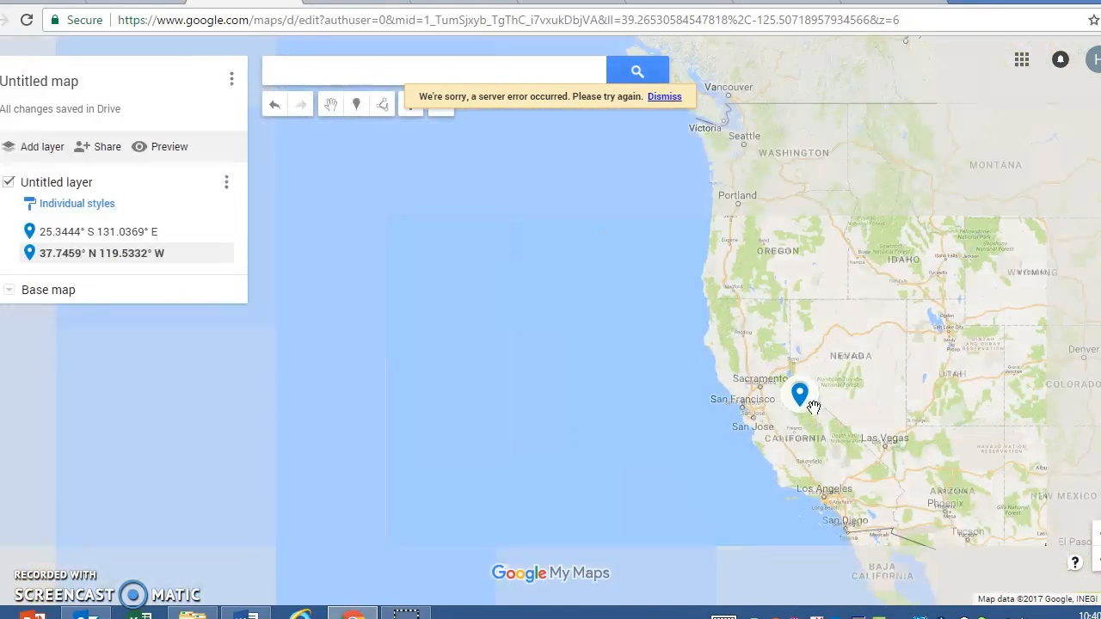
{"action": "scroll", "coordinate": [814, 408], "scroll_direction": "down", "scroll_amount": 3}
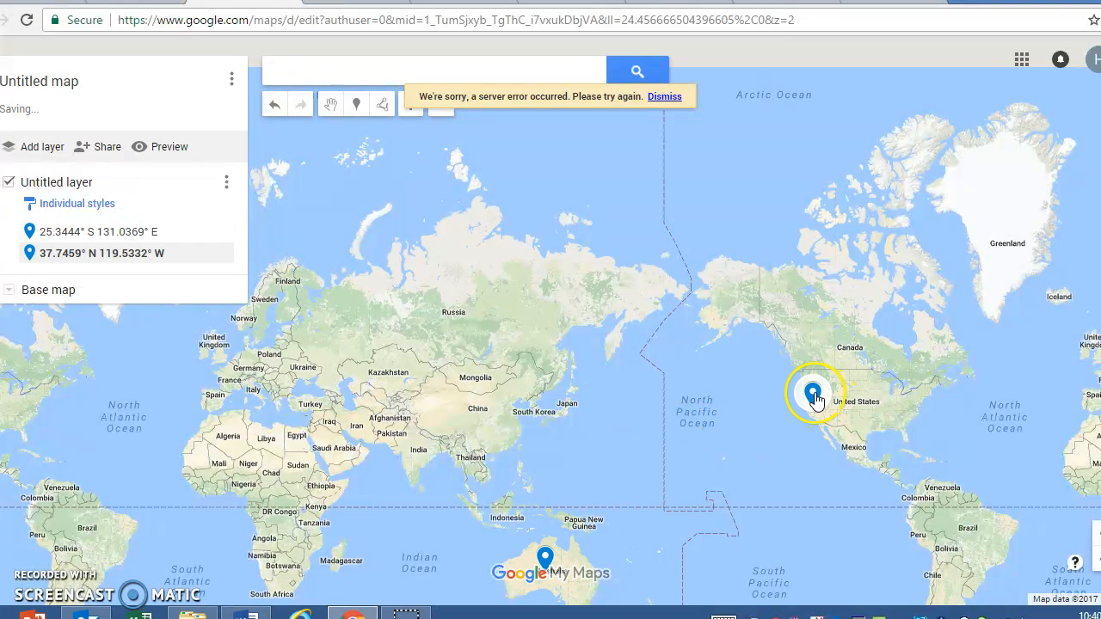
{"action": "left_click", "coordinate": [545, 559]}
{"action": "left_click", "coordinate": [812, 394]}
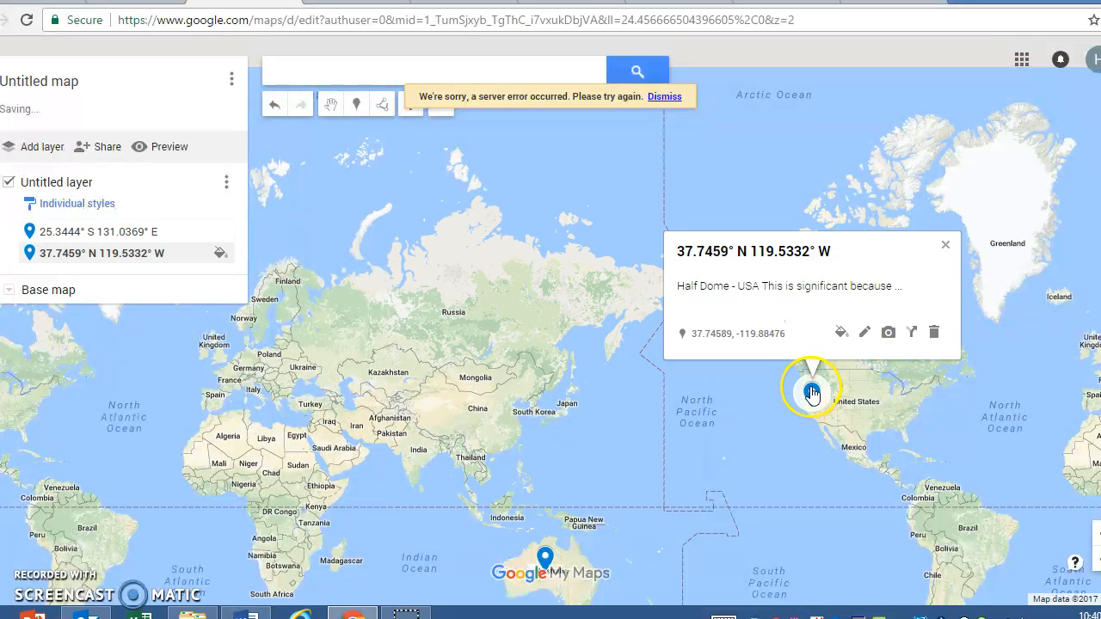
{"action": "left_click", "coordinate": [888, 332]}
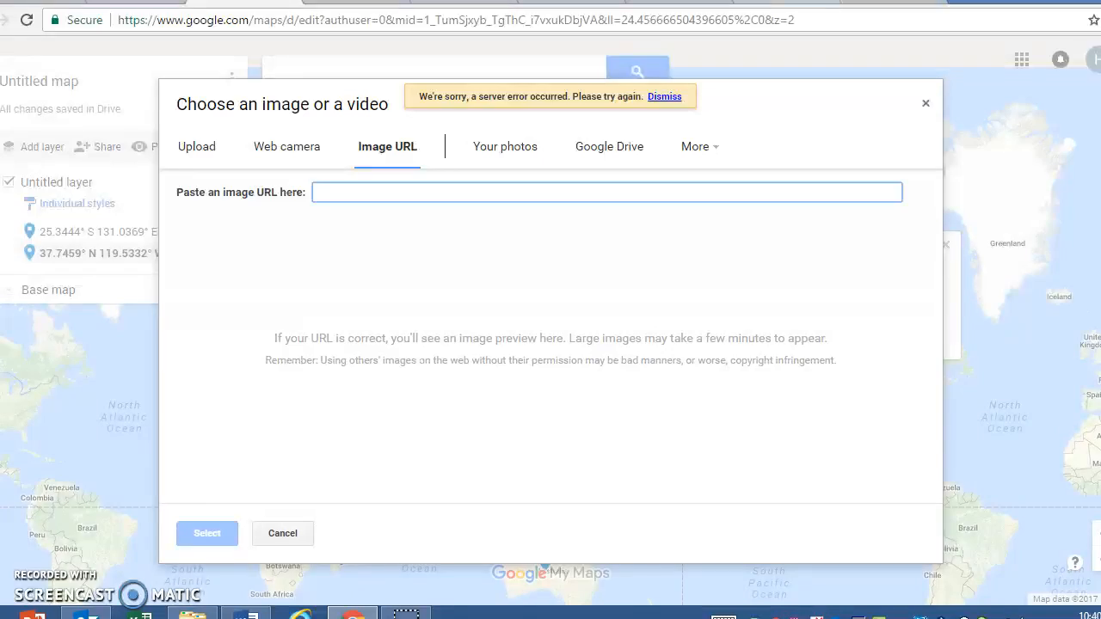
{"action": "left_click", "coordinate": [778, 2]}
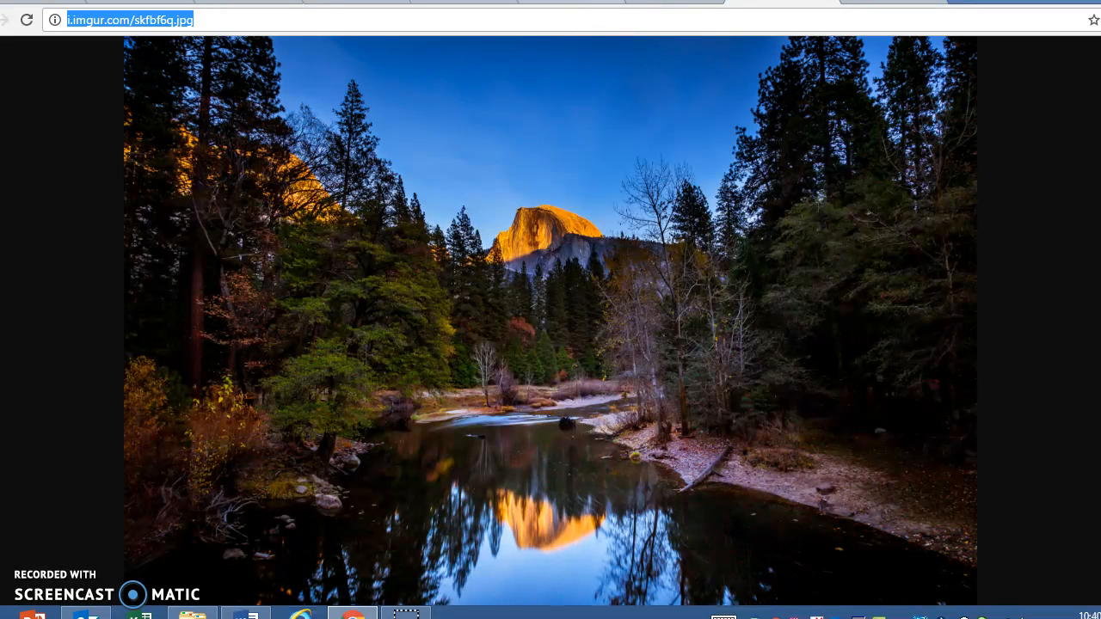
{"action": "left_click", "coordinate": [243, 3]}
{"action": "type", "text": "http://i.imgur.com/skfbf6q.jpg"}
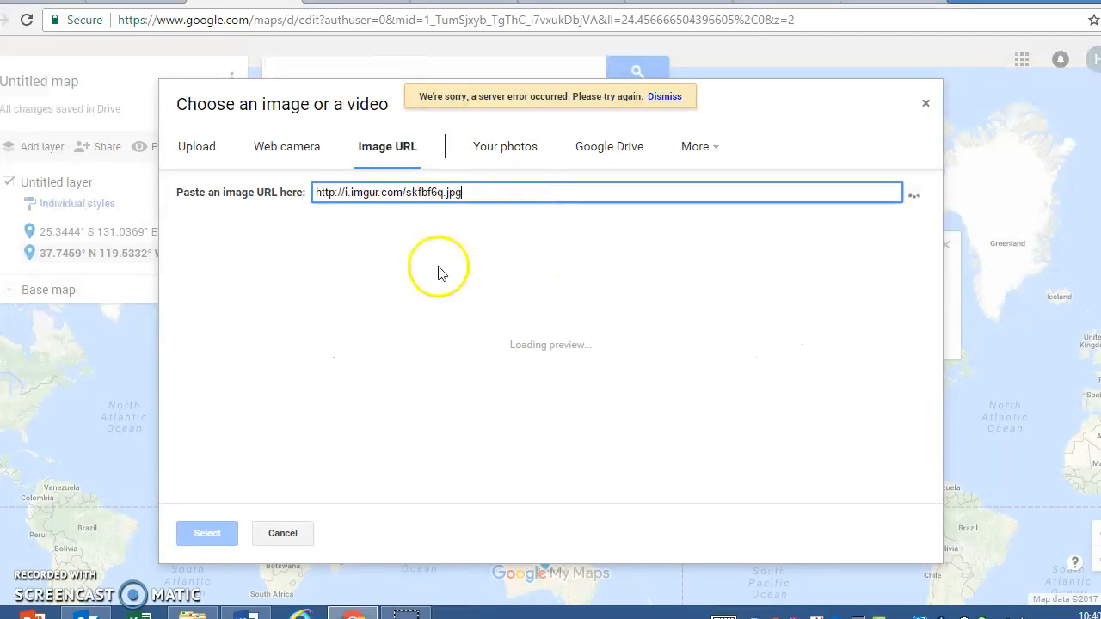
{"action": "left_click", "coordinate": [206, 462]}
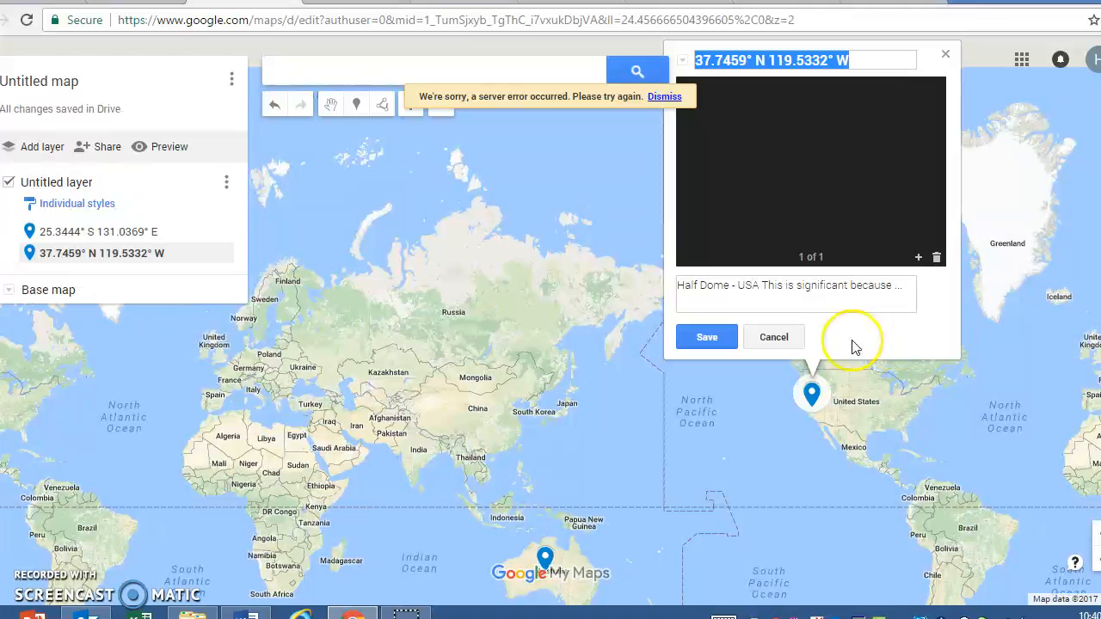
{"action": "left_click", "coordinate": [714, 338]}
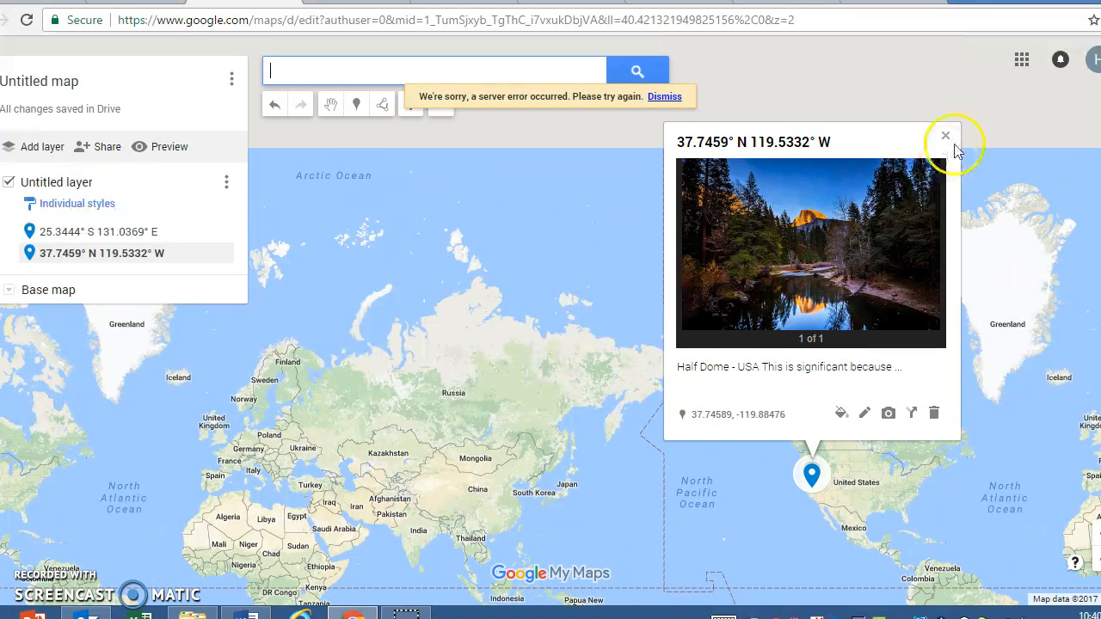
Step: Close the Half Dome card, then view the Uluru placemark's information card in Australia and close it
{"action": "left_click", "coordinate": [946, 140]}
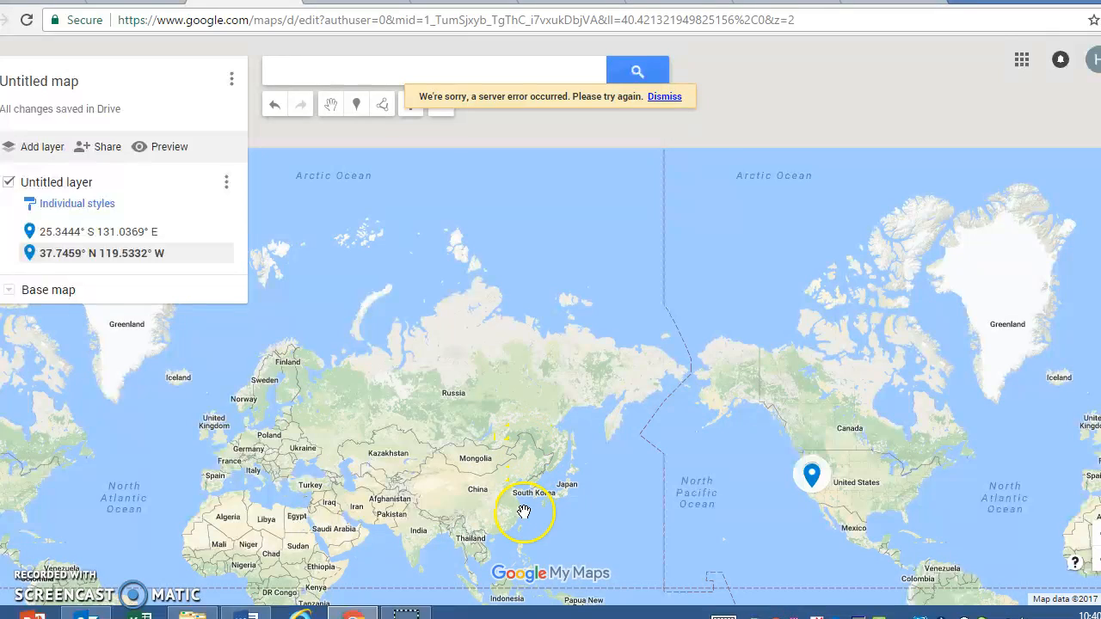
{"action": "left_click_drag", "start_coordinate": [523, 512], "coordinate": [520, 348]}
{"action": "left_click", "coordinate": [545, 473]}
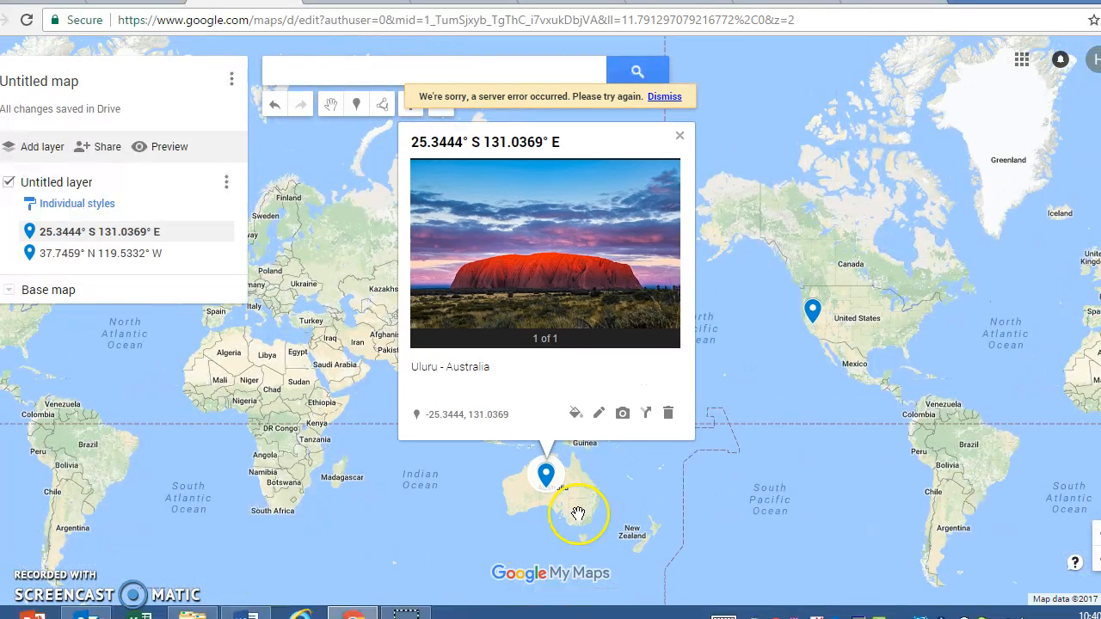
{"action": "left_click", "coordinate": [772, 395]}
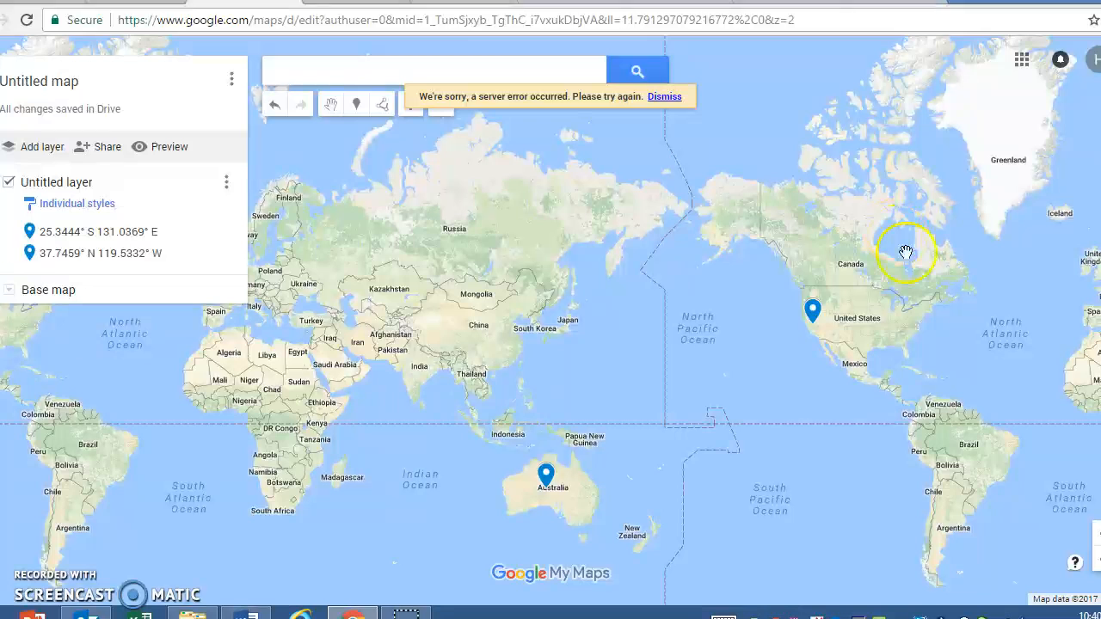